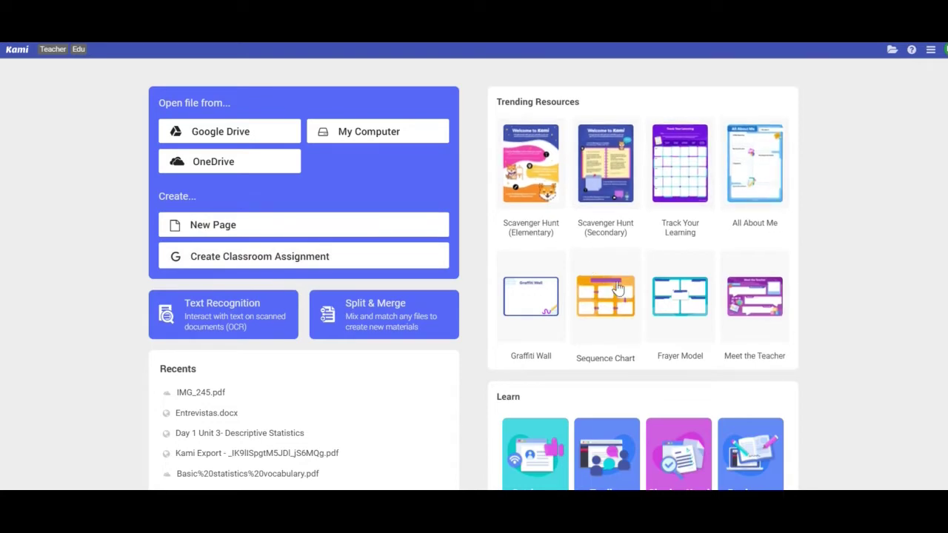
Preview the New Page type options, then close the dialog without adding a page
click(232, 227)
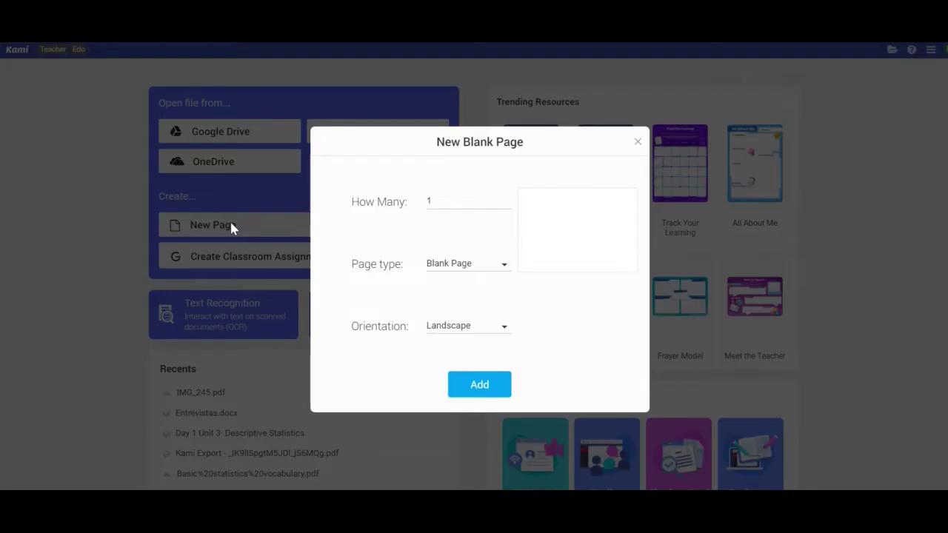
click(502, 267)
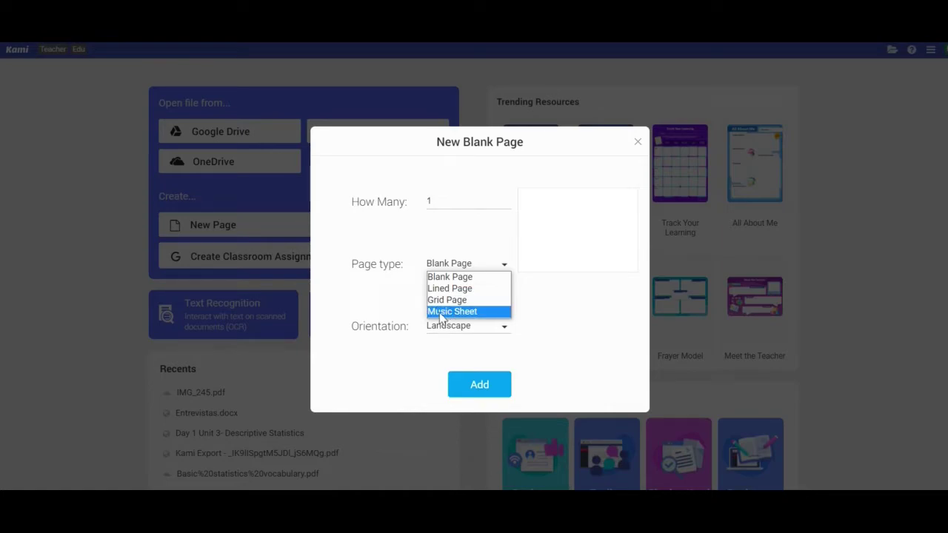
click(641, 143)
click(638, 142)
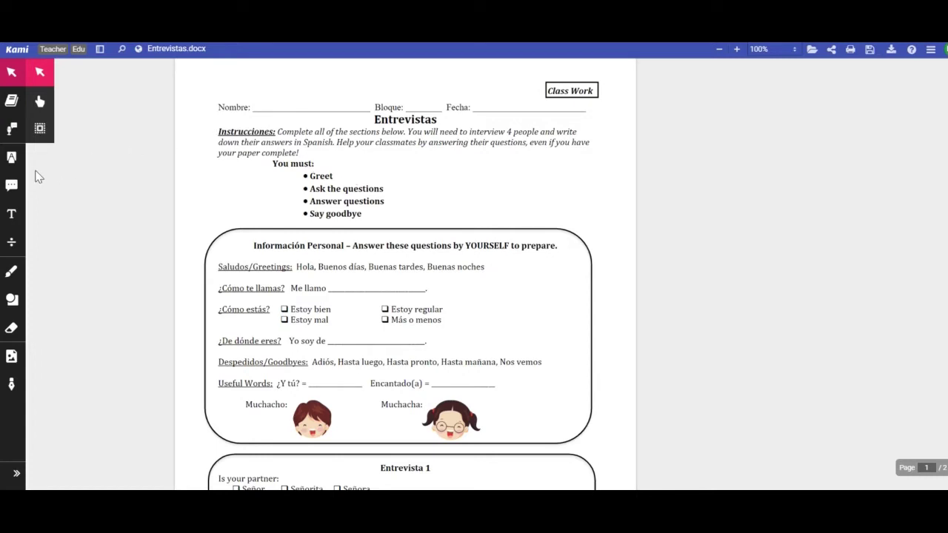
Have the Instrucciones paragraph read aloud, stop it, and review the available reading voices
click(12, 138)
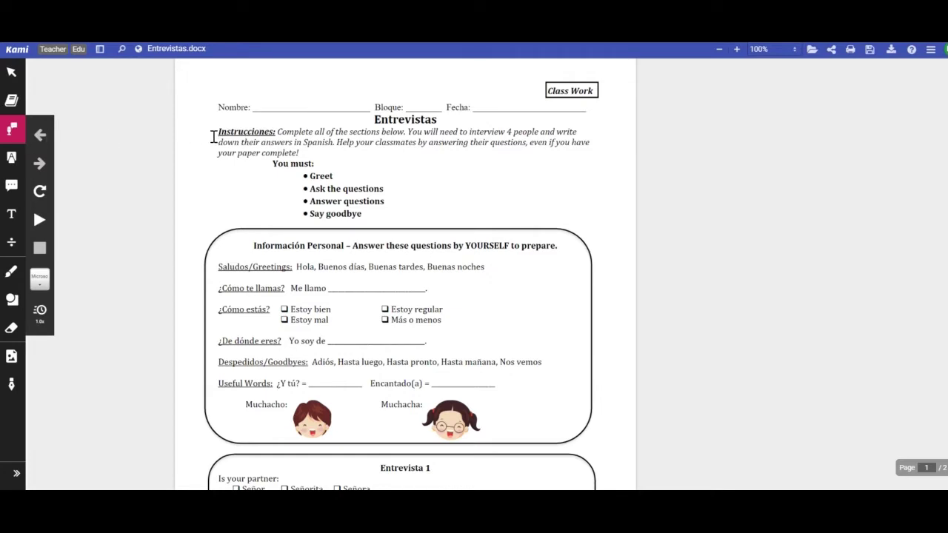
drag(218, 132, 305, 153)
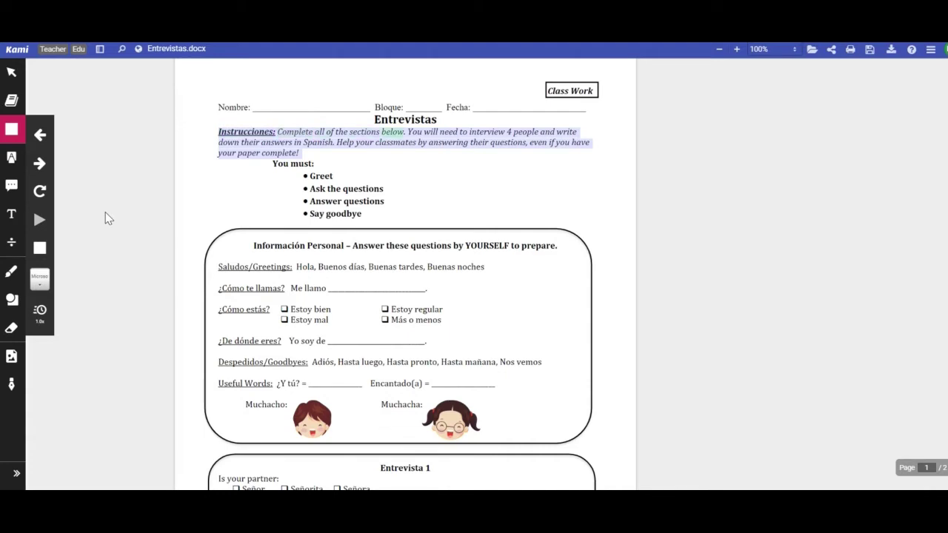
click(39, 250)
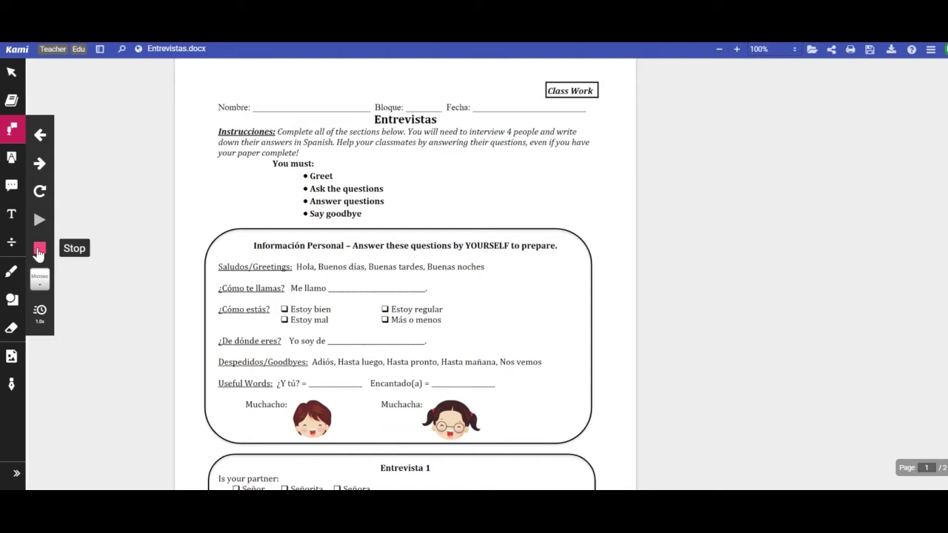
click(39, 250)
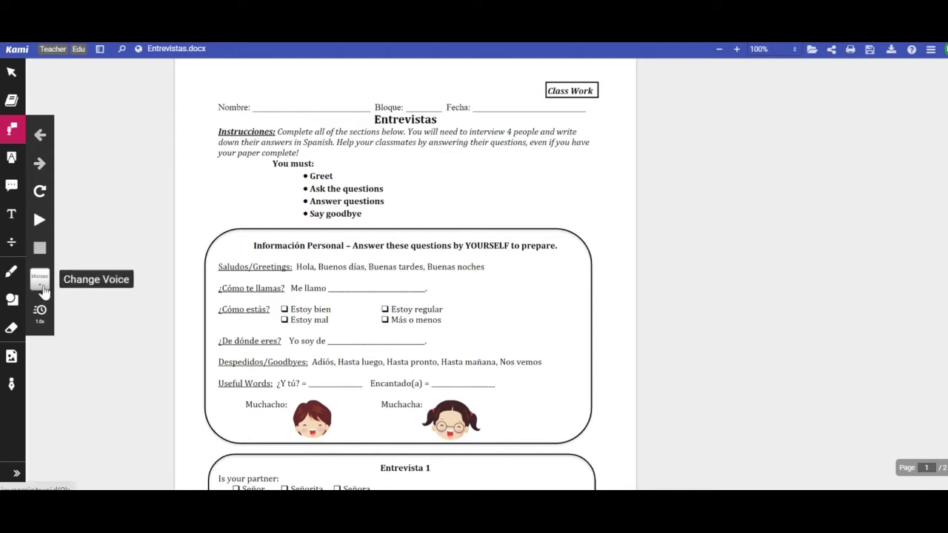
click(41, 285)
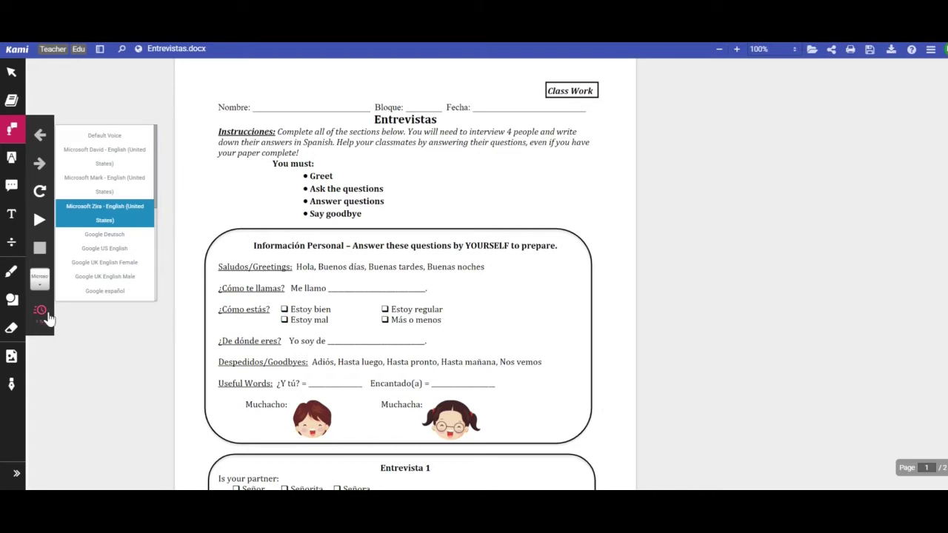
click(89, 331)
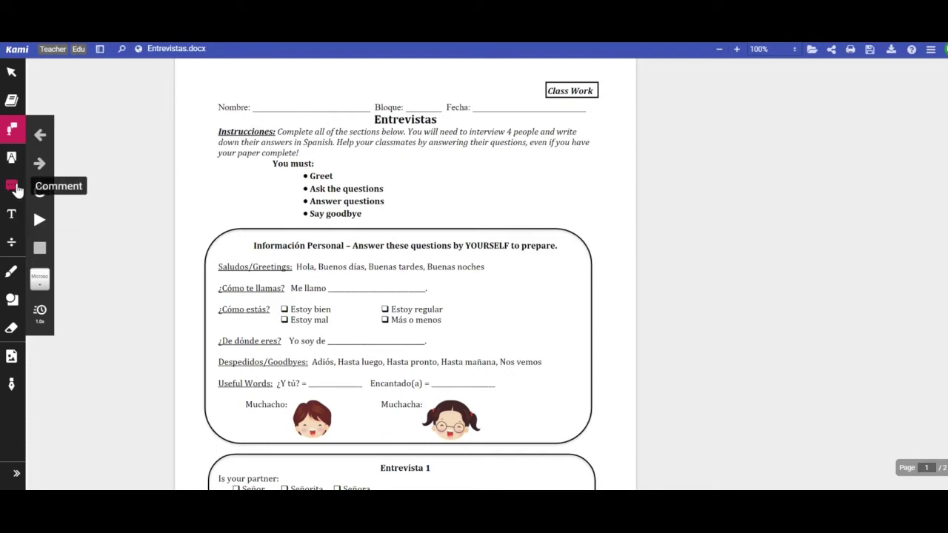
Record a 7-second voice comment beside Instrucciones and play it back
click(11, 189)
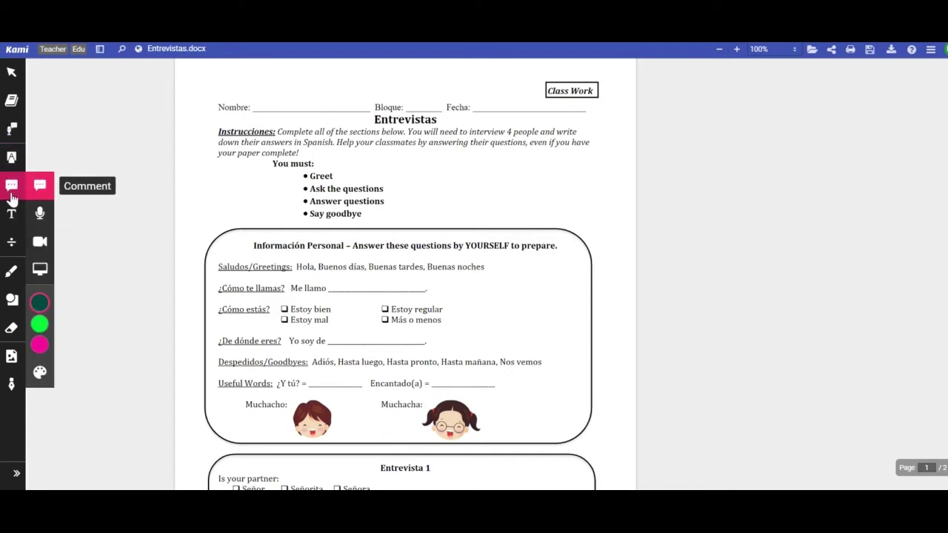
click(42, 222)
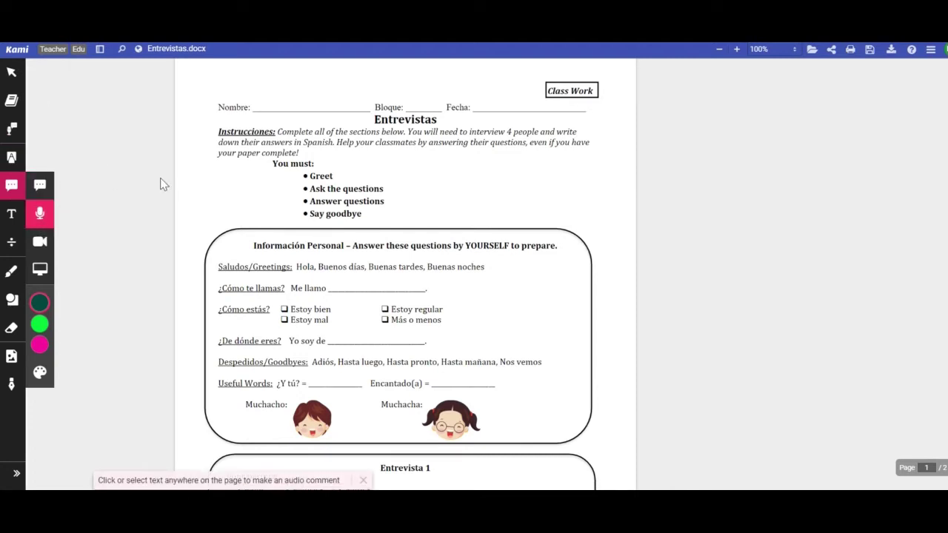
click(216, 132)
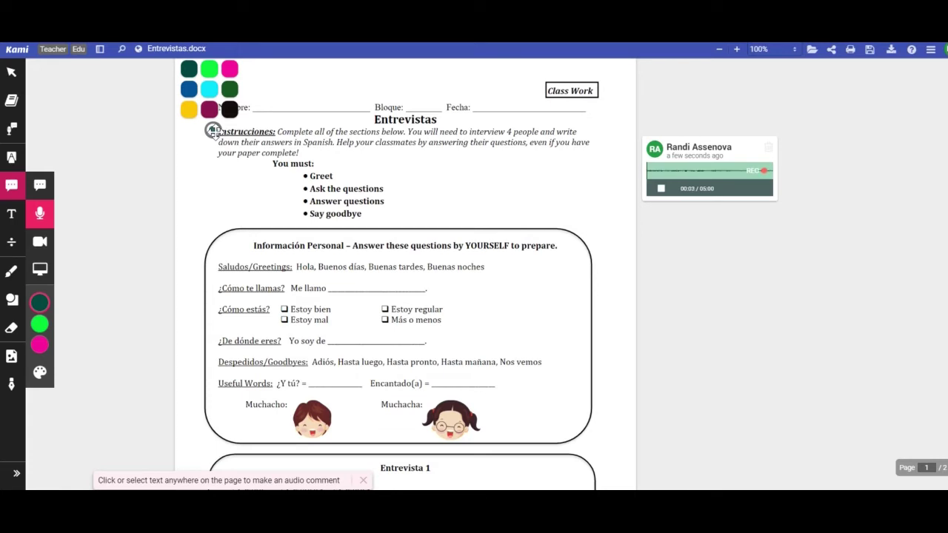
click(662, 188)
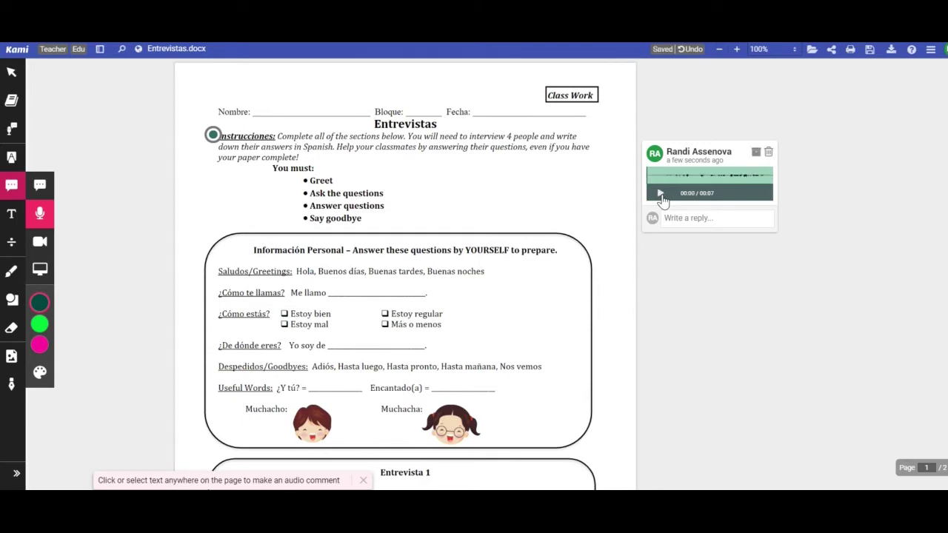
click(660, 194)
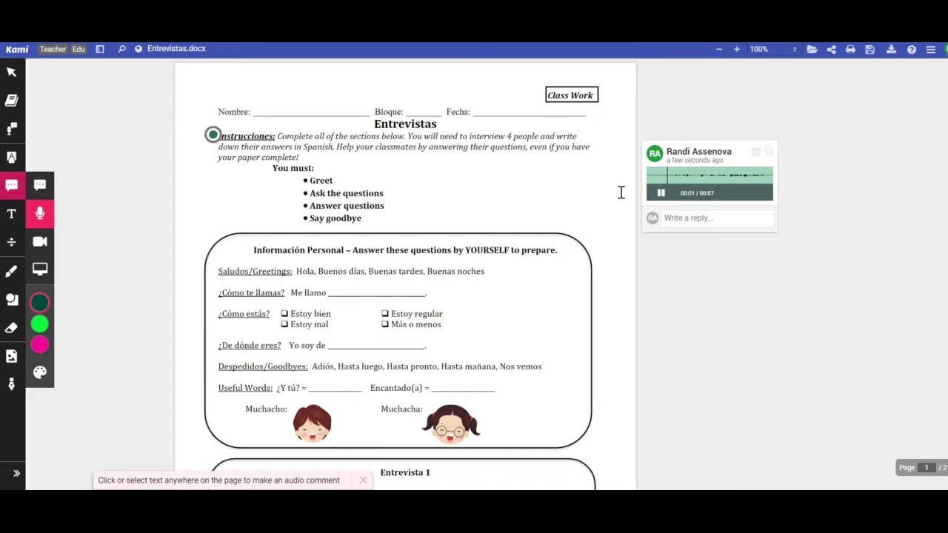
click(661, 194)
Handwrite a green R on the Me llamo answer line with the Drawing tool
click(11, 216)
click(349, 293)
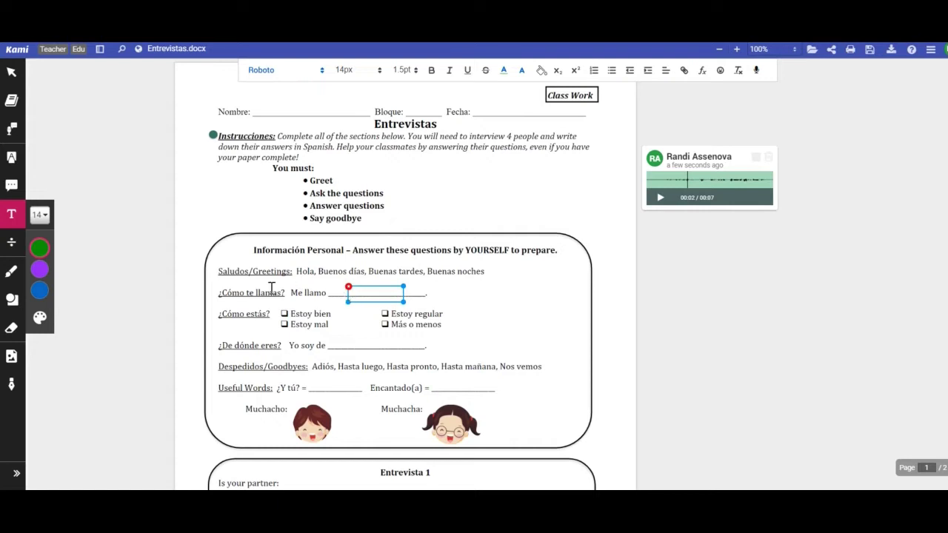
click(10, 274)
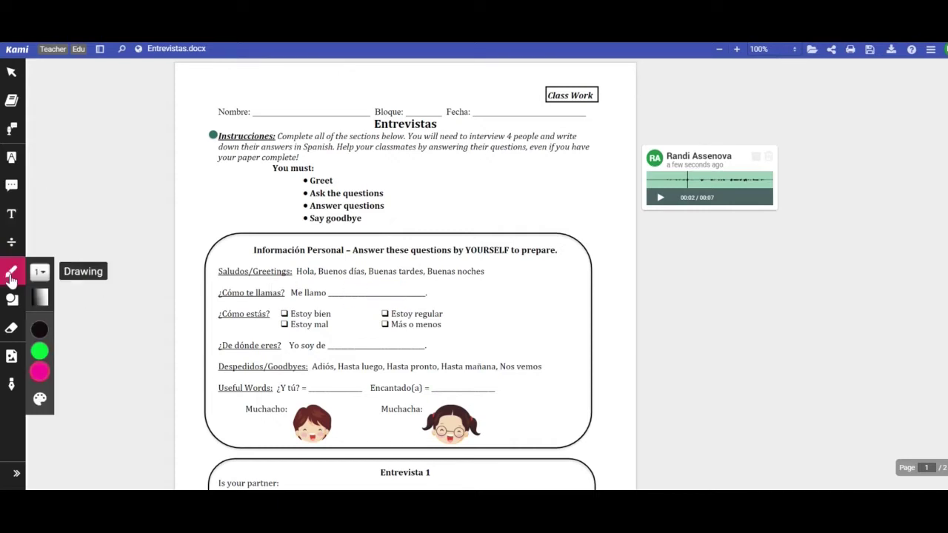
click(41, 331)
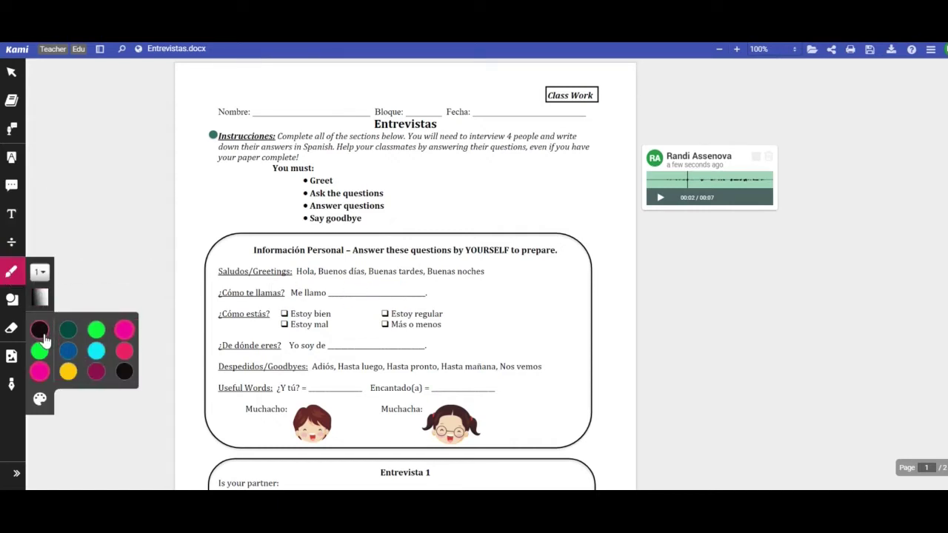
click(39, 350)
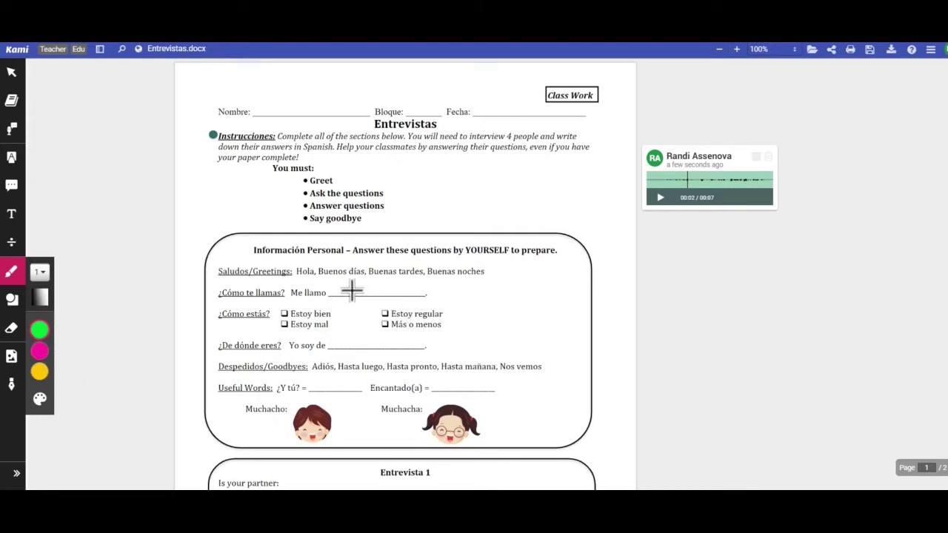
drag(345, 291, 369, 290)
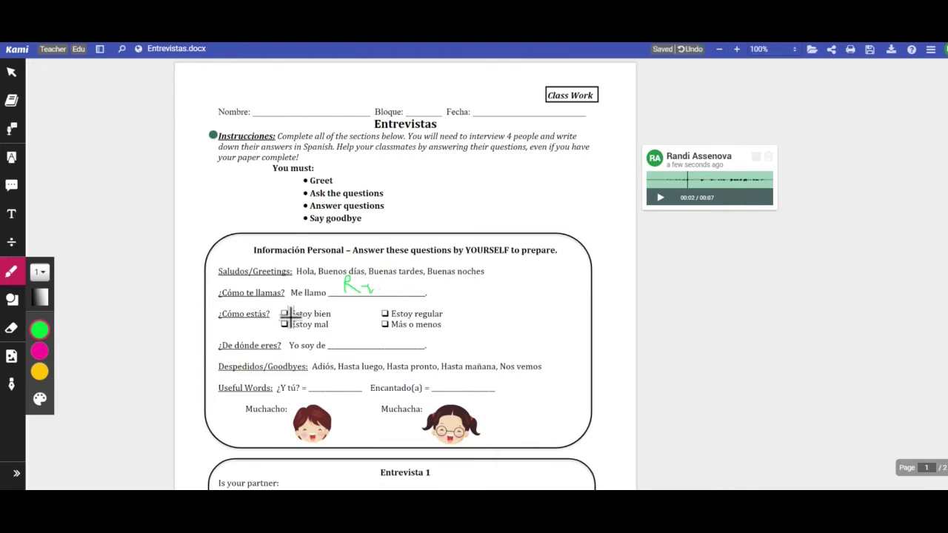
click(13, 188)
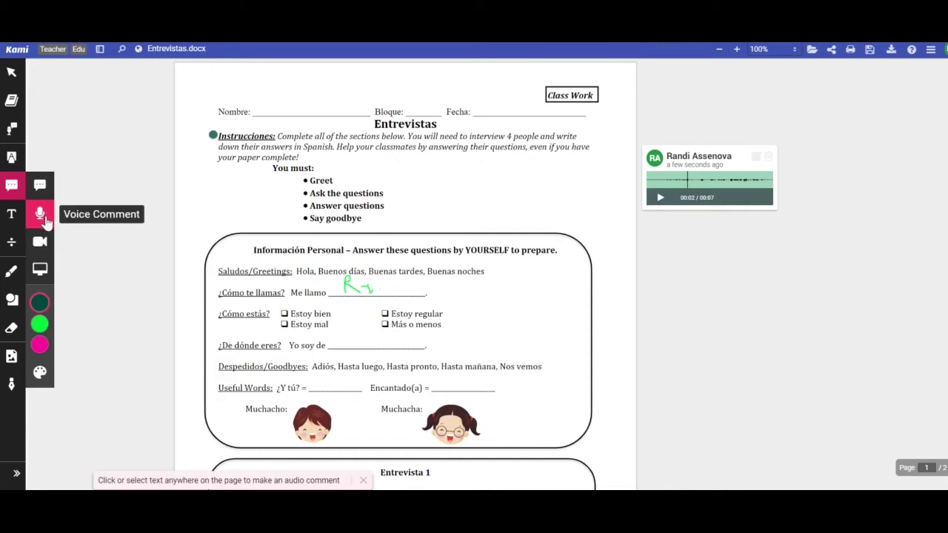
Record a video comment beside the ¿Cómo te llamas? question and save it
click(40, 244)
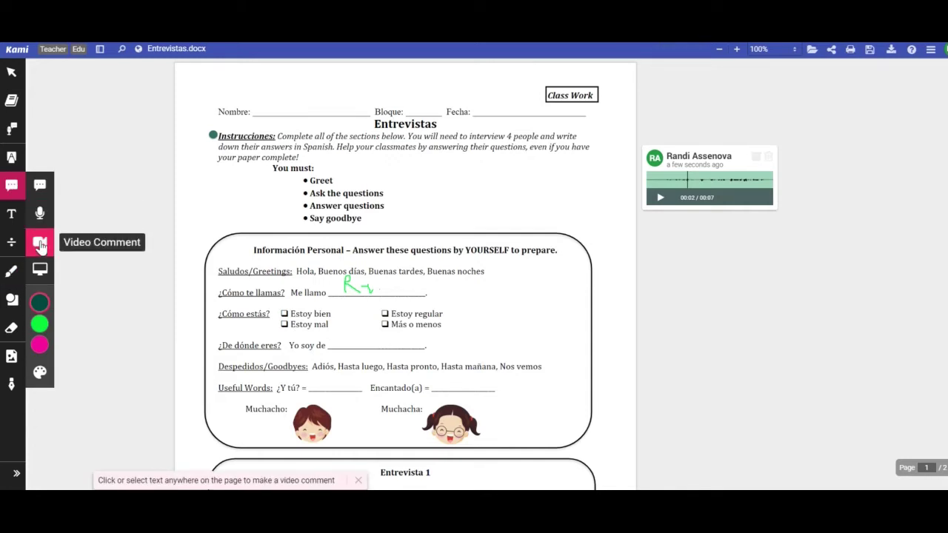
click(216, 292)
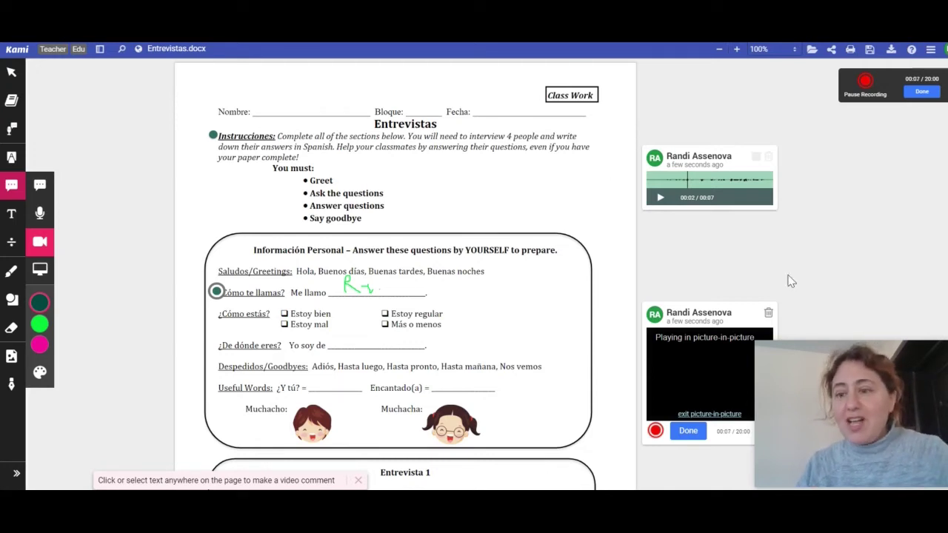
click(921, 92)
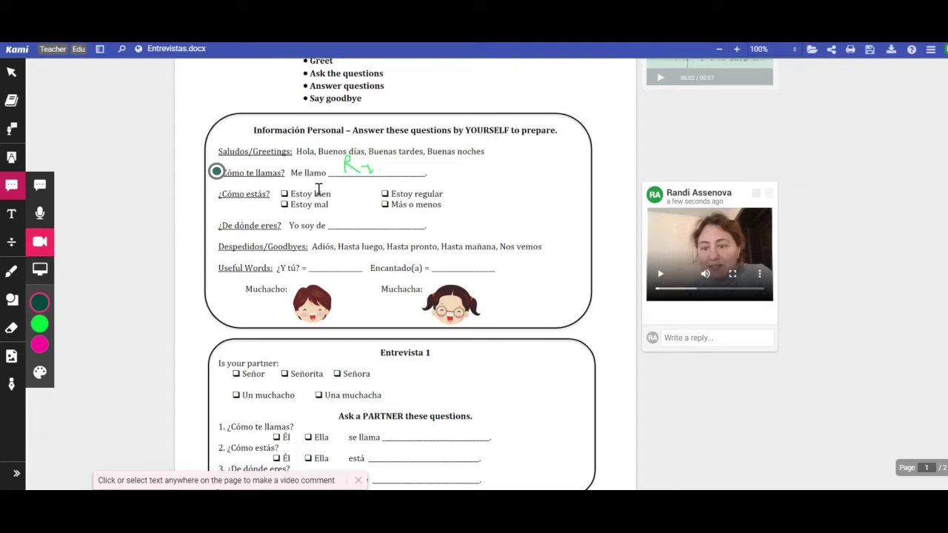
Record a full-screen capture comment while typing 'fgadjfga yuief vxkjvhds f' in a text box beside Señora
click(39, 271)
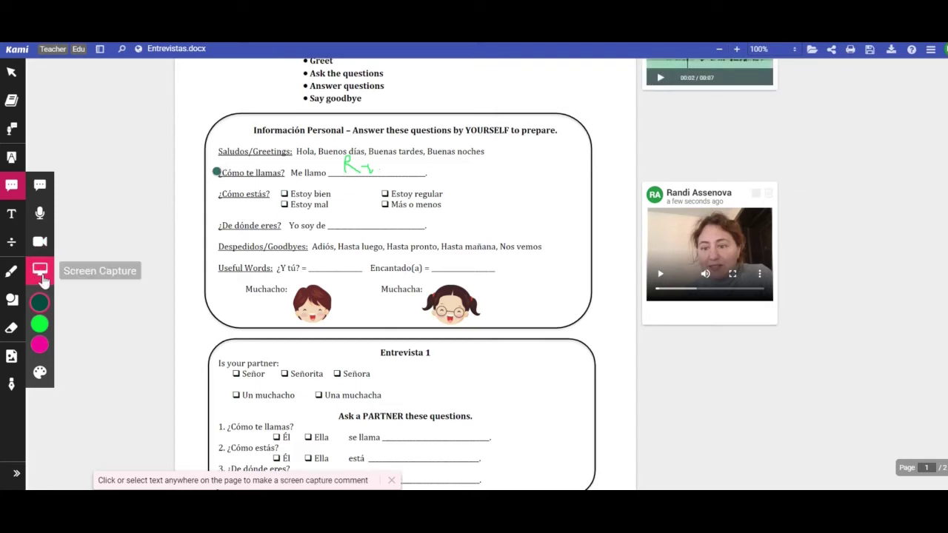
click(200, 350)
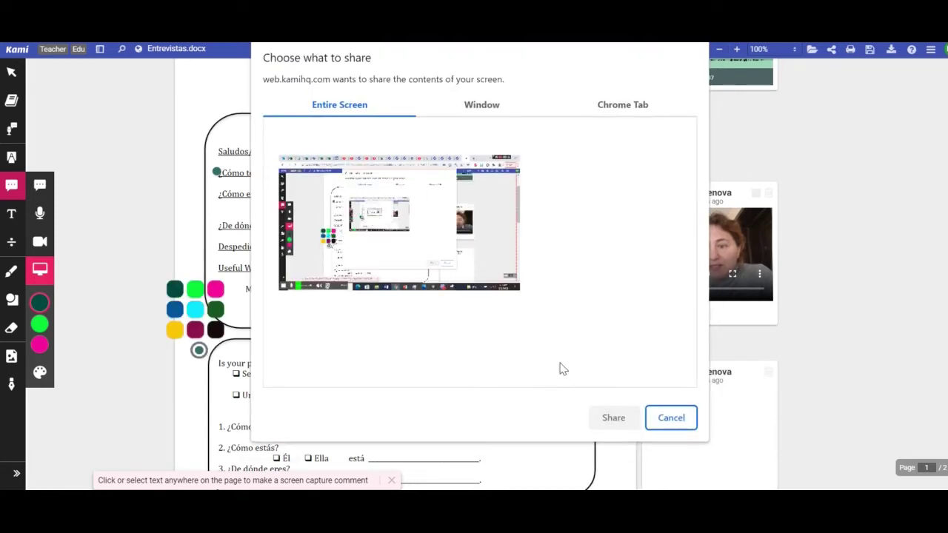
click(611, 418)
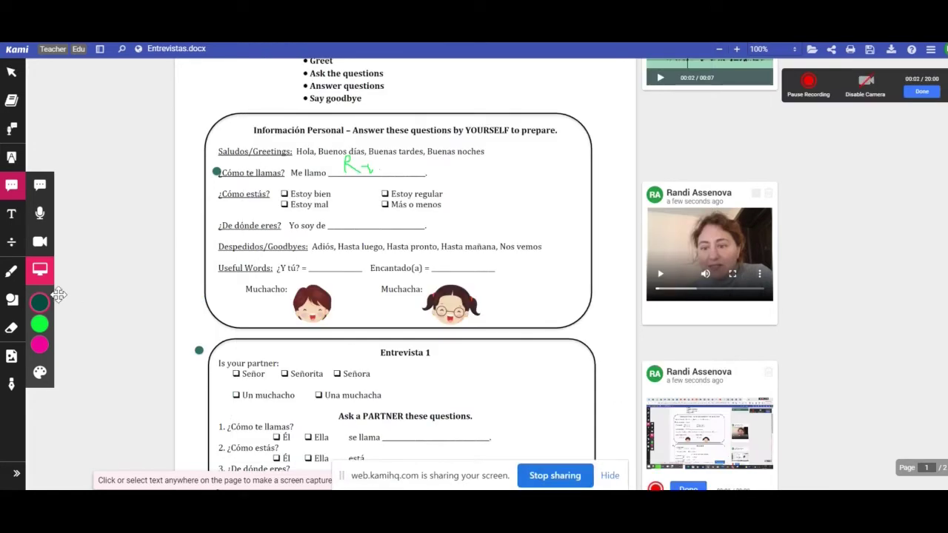
click(12, 219)
click(386, 374)
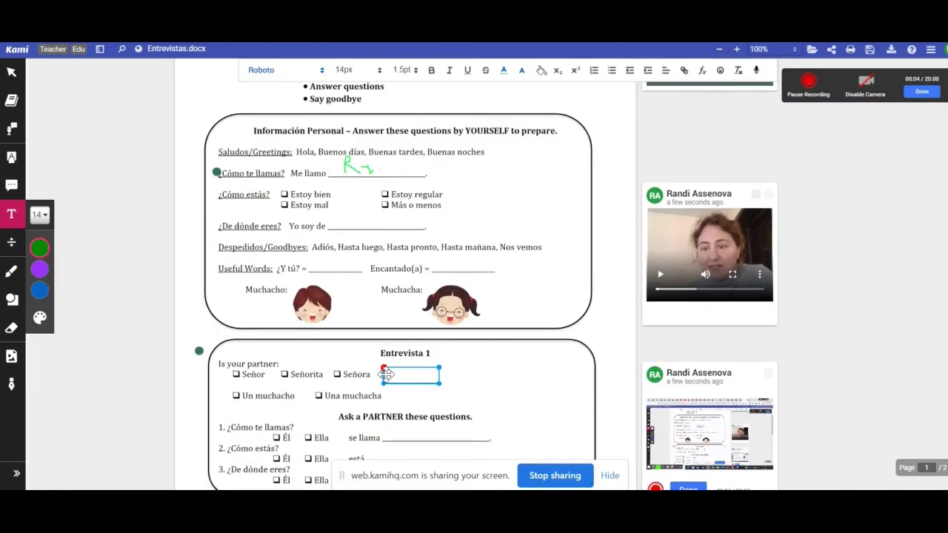
text(fgadjfga yuief vxkjvhds f)
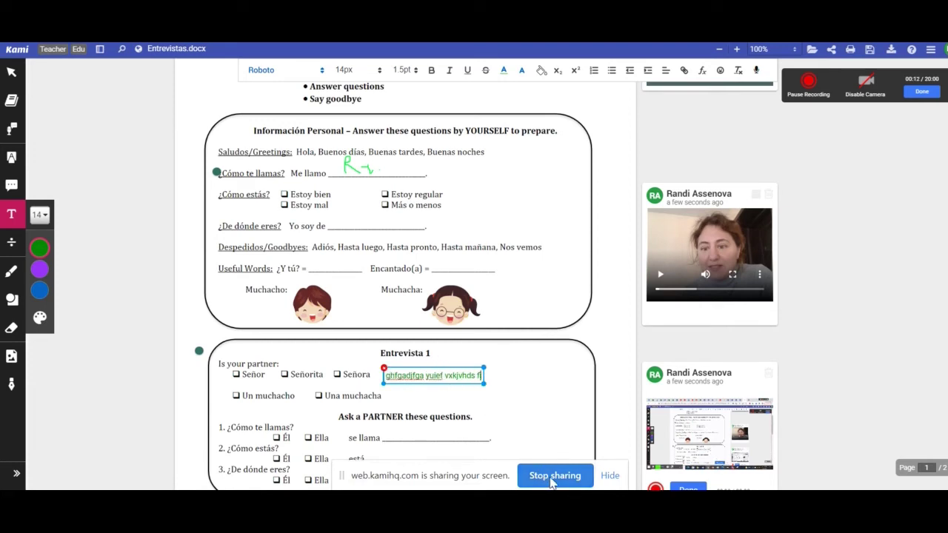
click(918, 95)
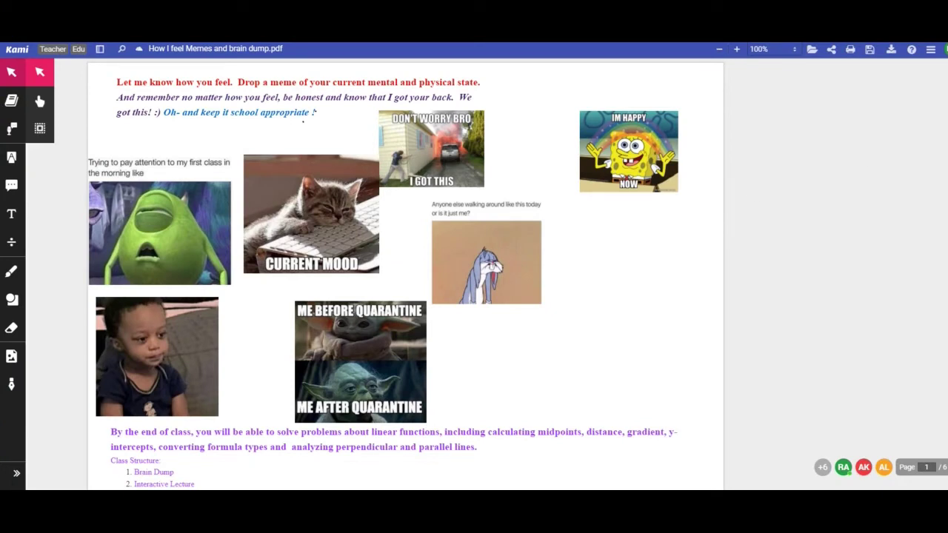
click(396, 169)
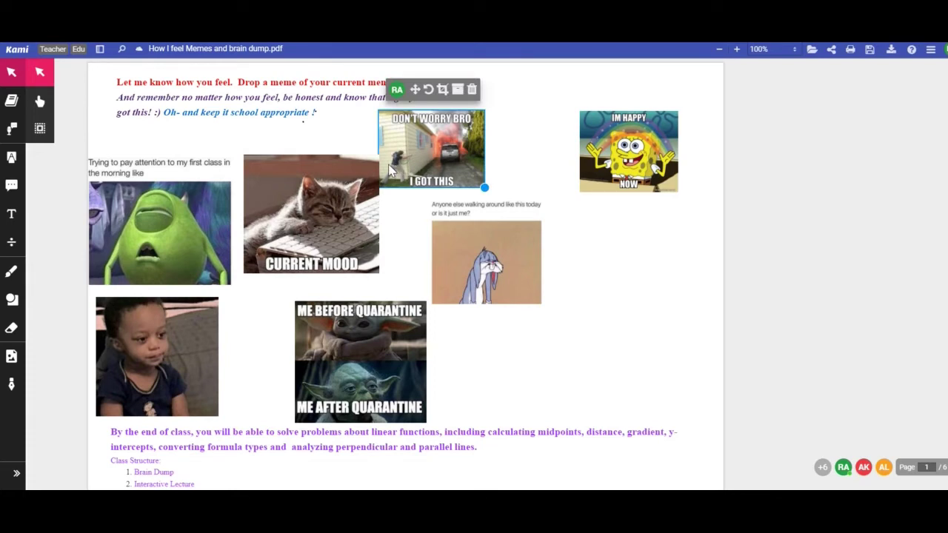
click(668, 210)
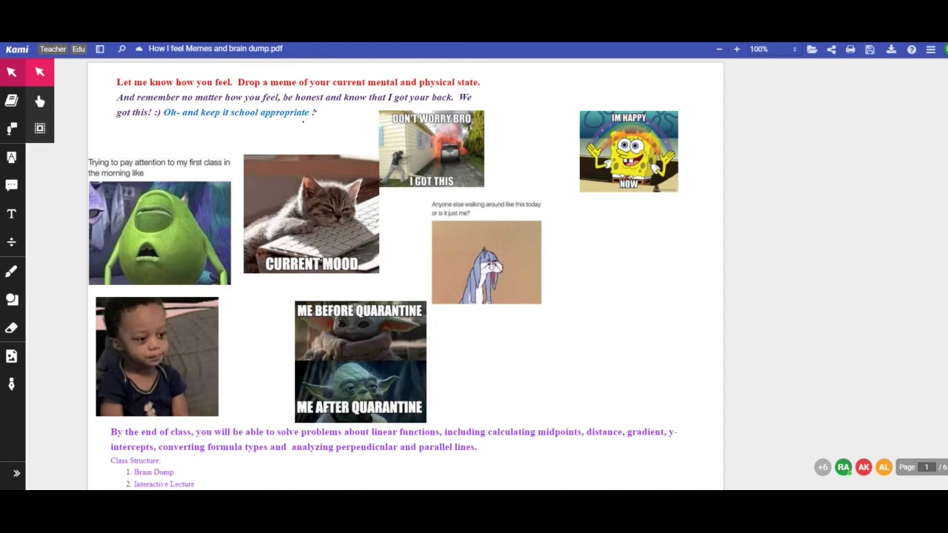
scroll(405, 275, down, 1)
scroll(405, 275, up, 1)
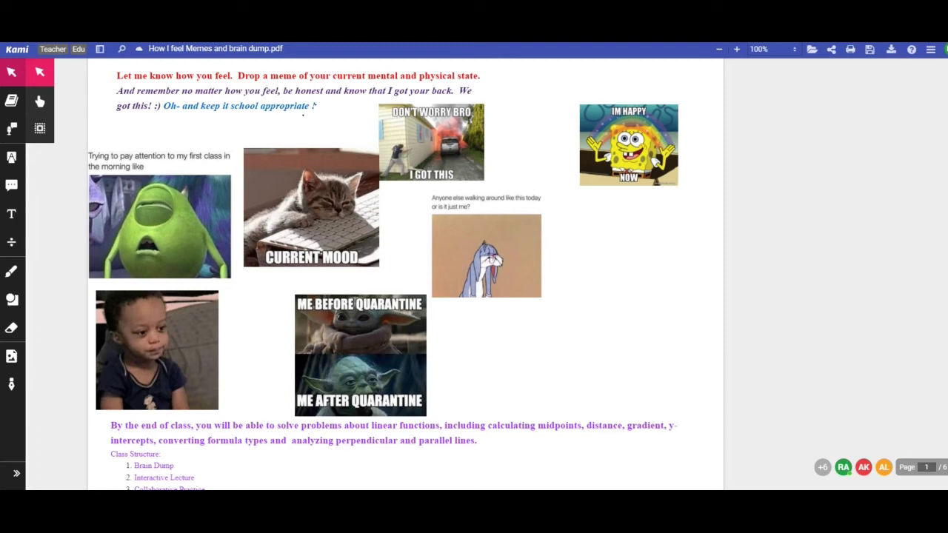
scroll(477, 489, down, 3)
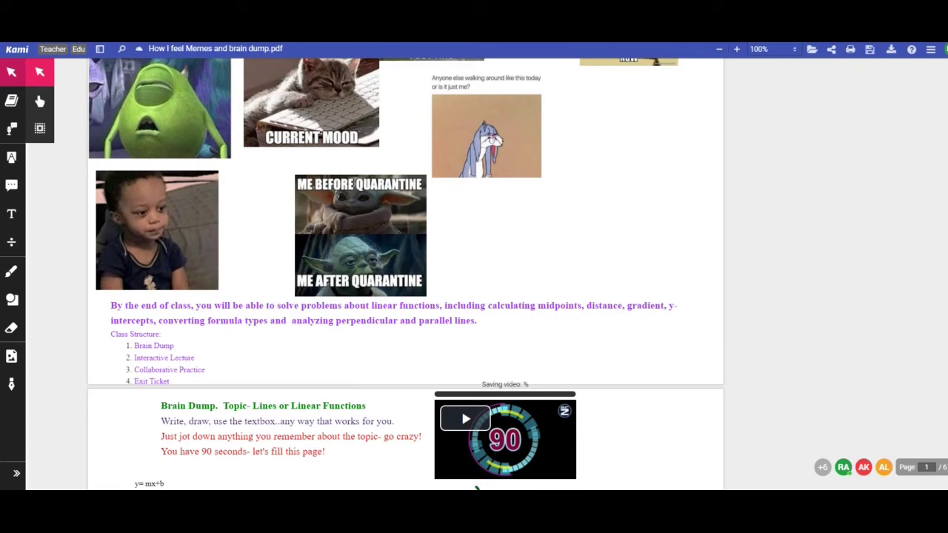
Scroll to the Brain Dump page and select, then deselect, the 90-second timer video
scroll(478, 488, down, 7)
click(467, 142)
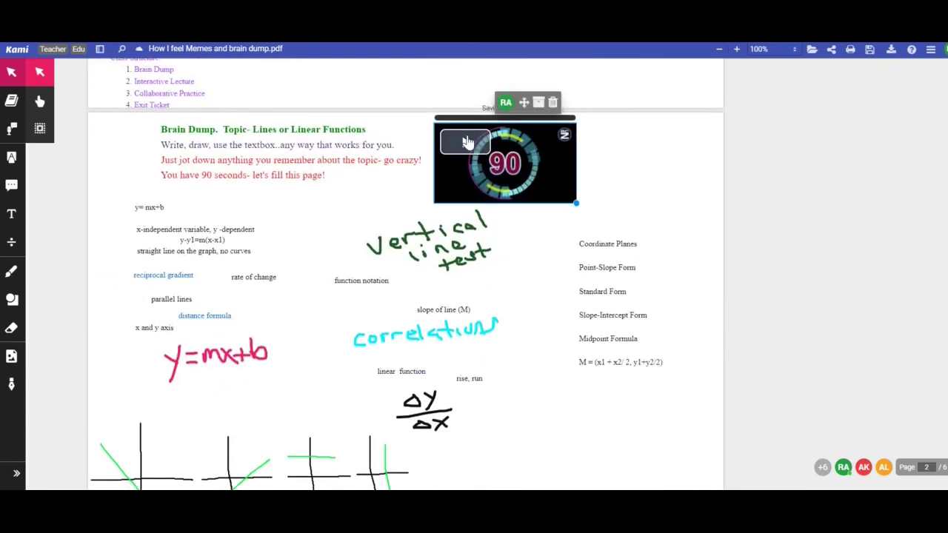
click(912, 185)
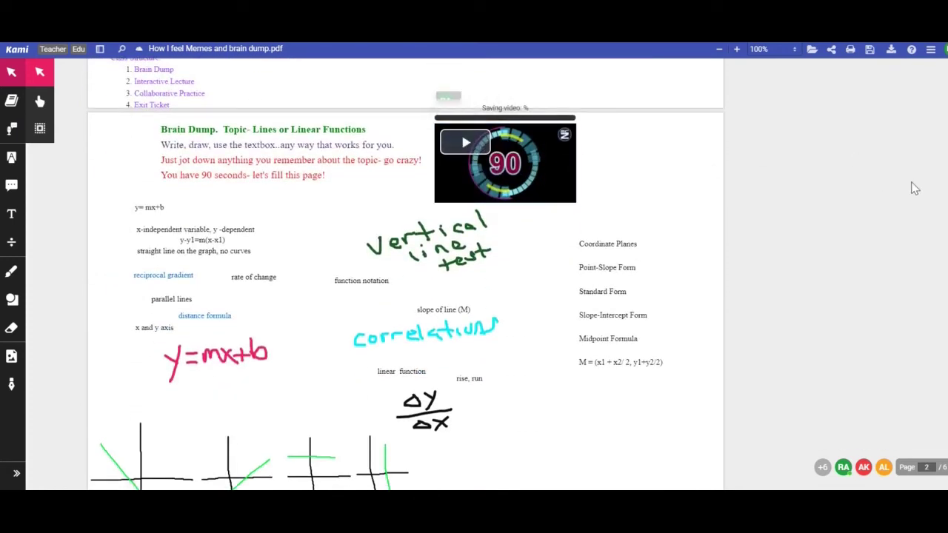
scroll(404, 273, down, 1)
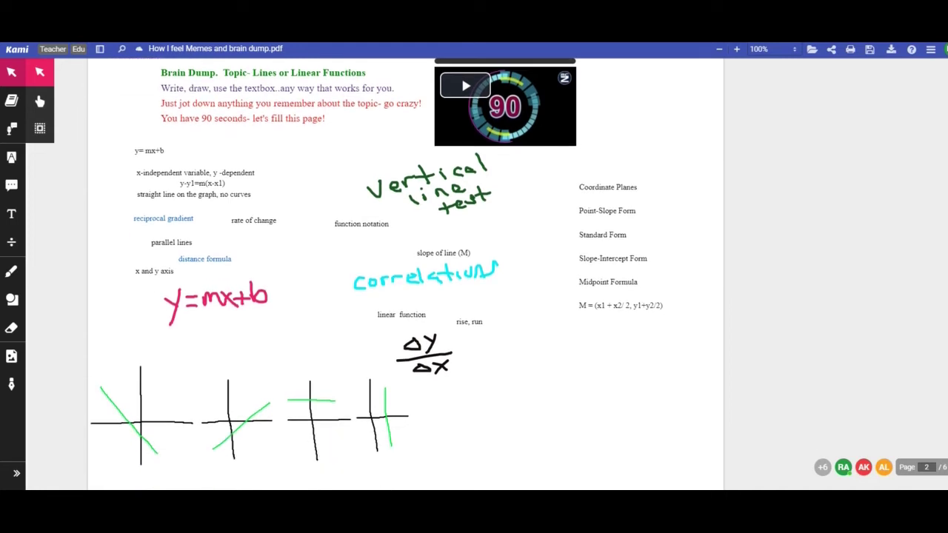
scroll(404, 274, down, 1)
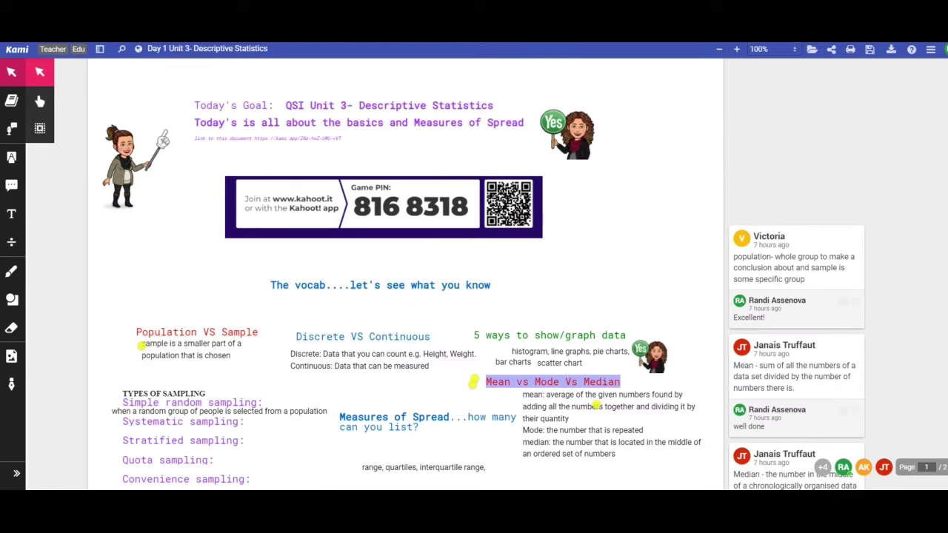
scroll(406, 274, down, 2)
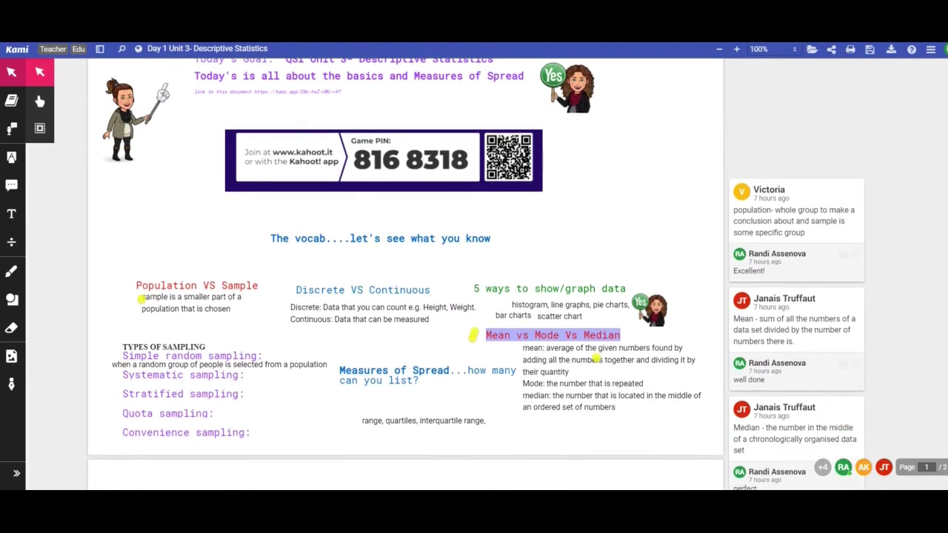
scroll(406, 274, up, 2)
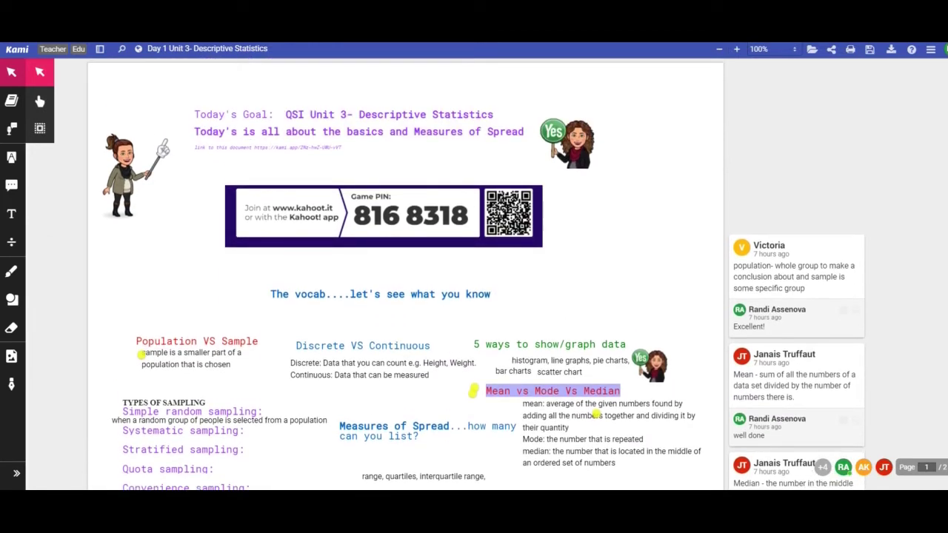
click(111, 174)
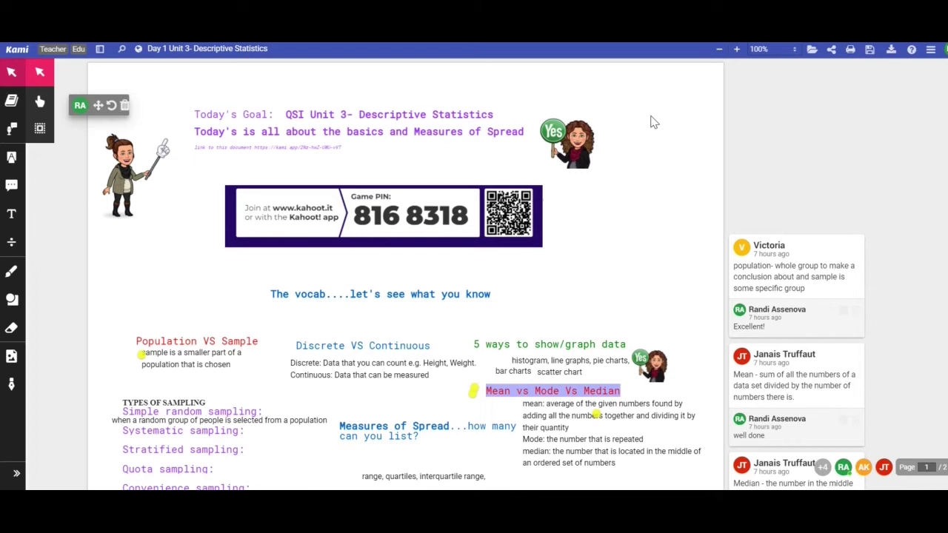
click(570, 142)
key(Escape)
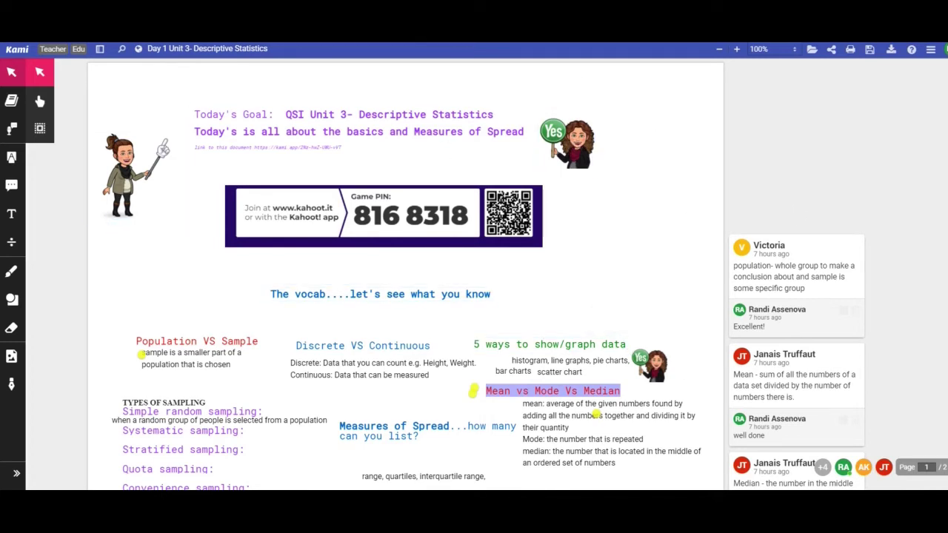
scroll(405, 274, down, 3)
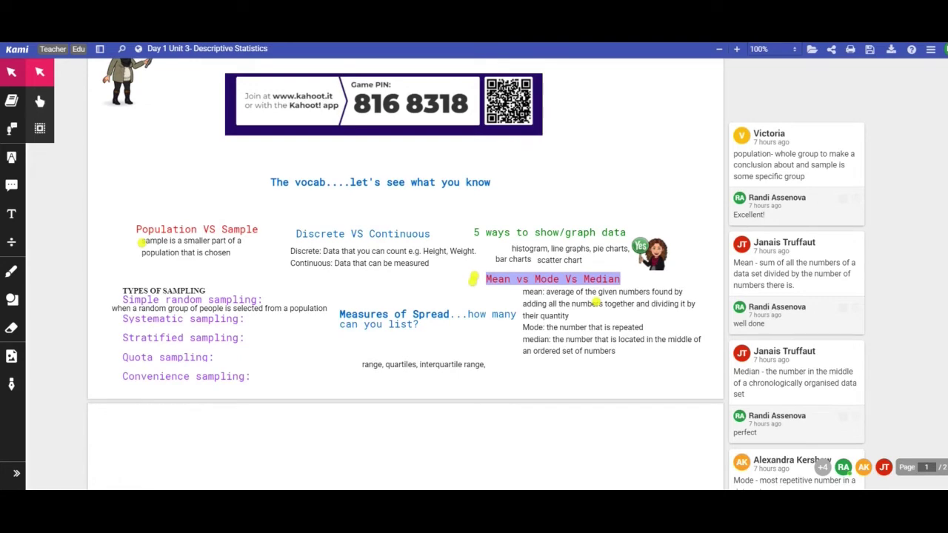
scroll(405, 274, down, 2)
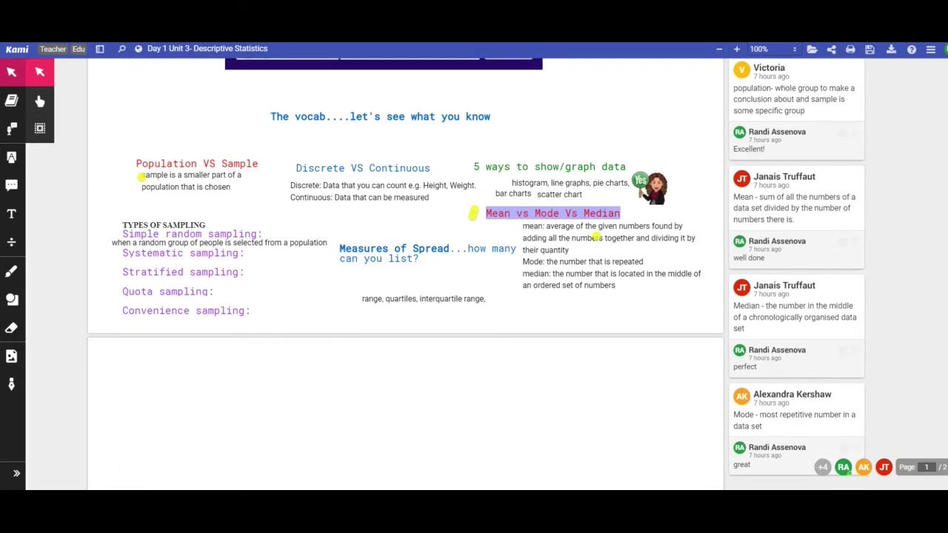
scroll(944, 180, up, 3)
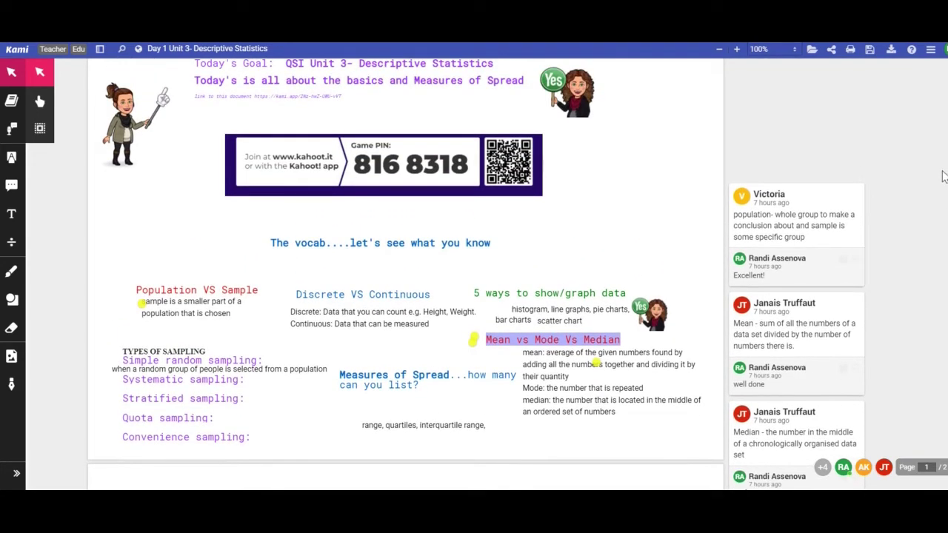
scroll(943, 177, up, 1)
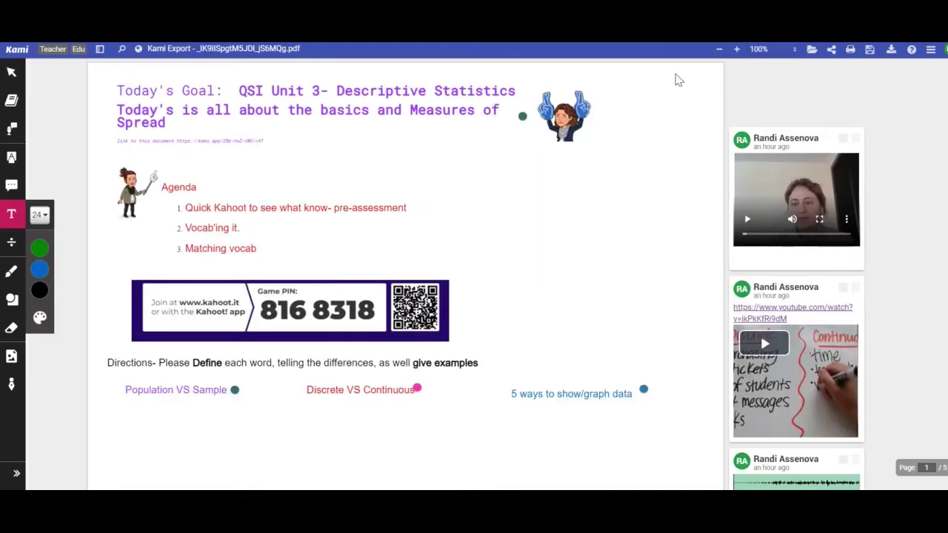
Select the Agenda text box and view the video comment pinned beside the title
scroll(691, 114, down, 4)
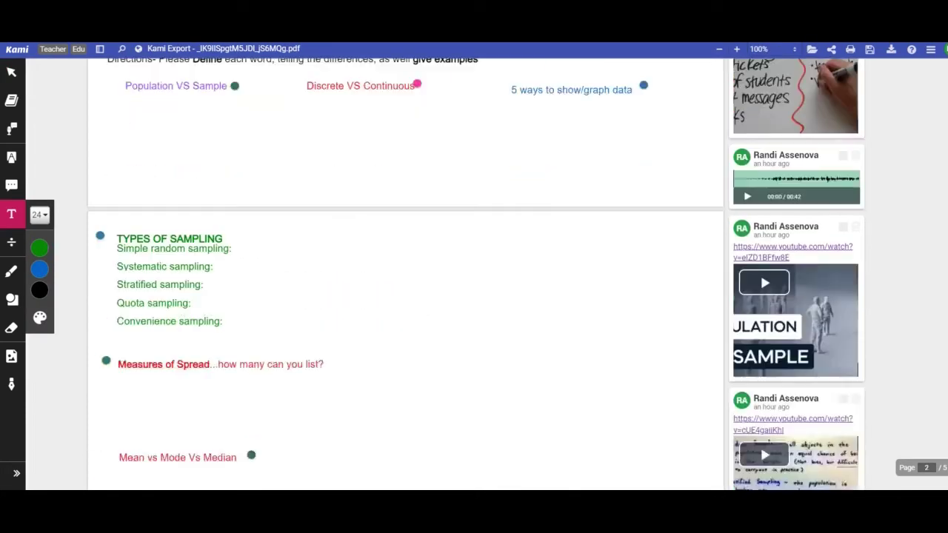
scroll(692, 114, up, 4)
click(191, 198)
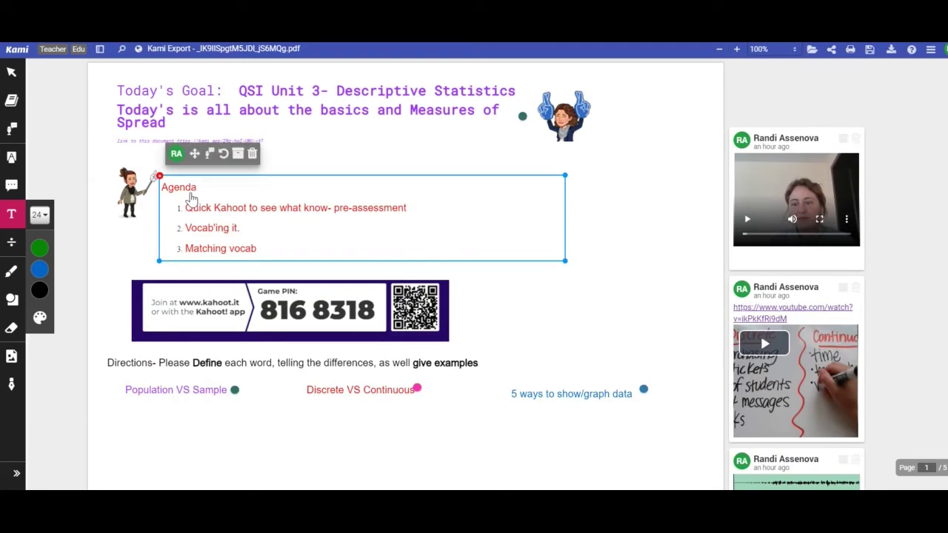
click(767, 182)
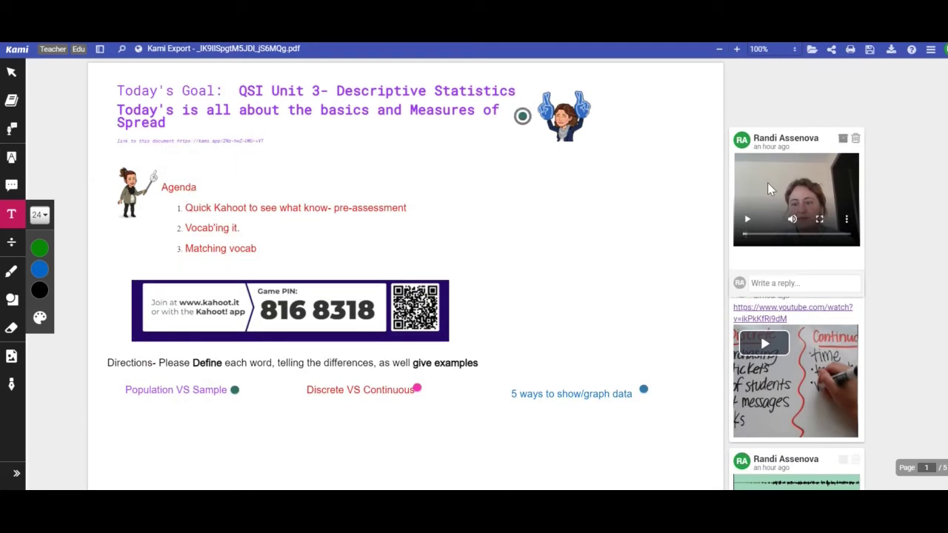
click(614, 127)
click(831, 239)
click(923, 186)
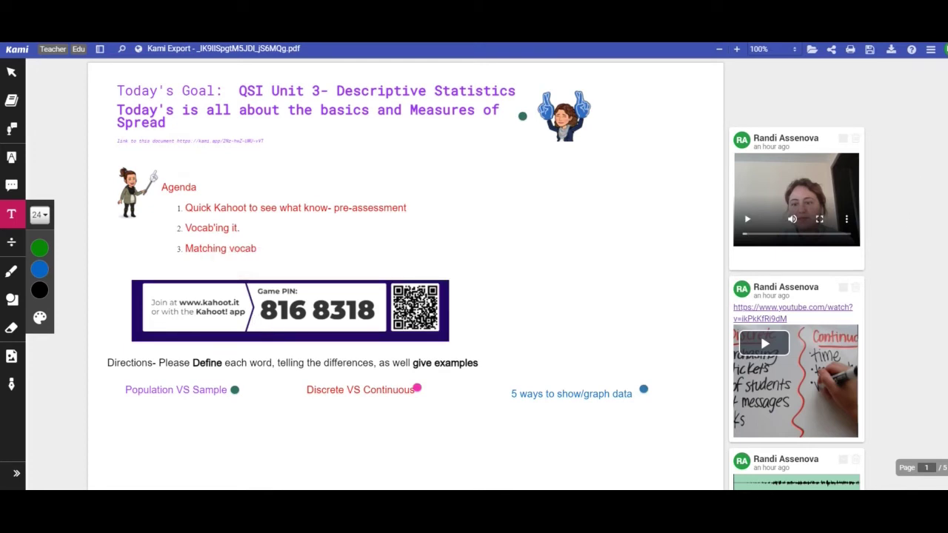
Inspect the Directions box and the Population VS Sample and Discrete VS Continuous comments
scroll(903, 148, down, 5)
click(180, 166)
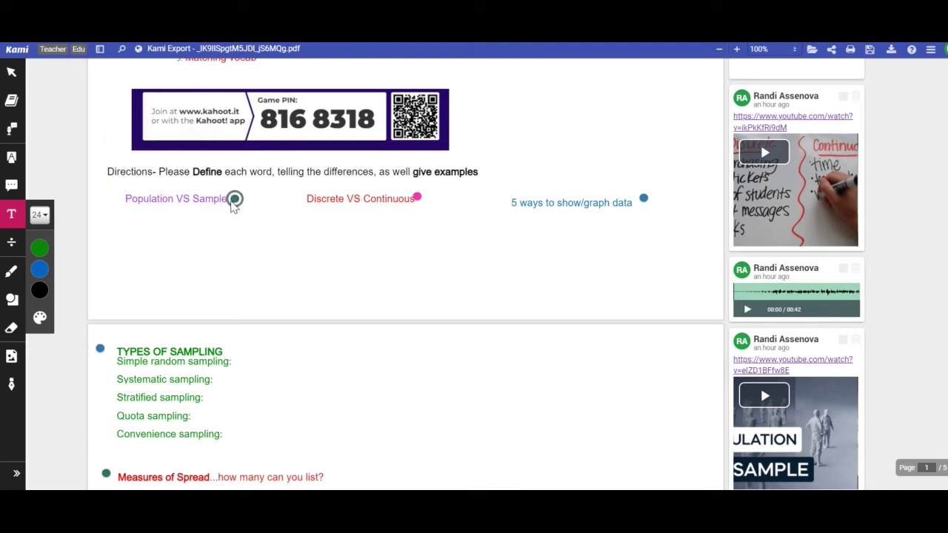
click(234, 199)
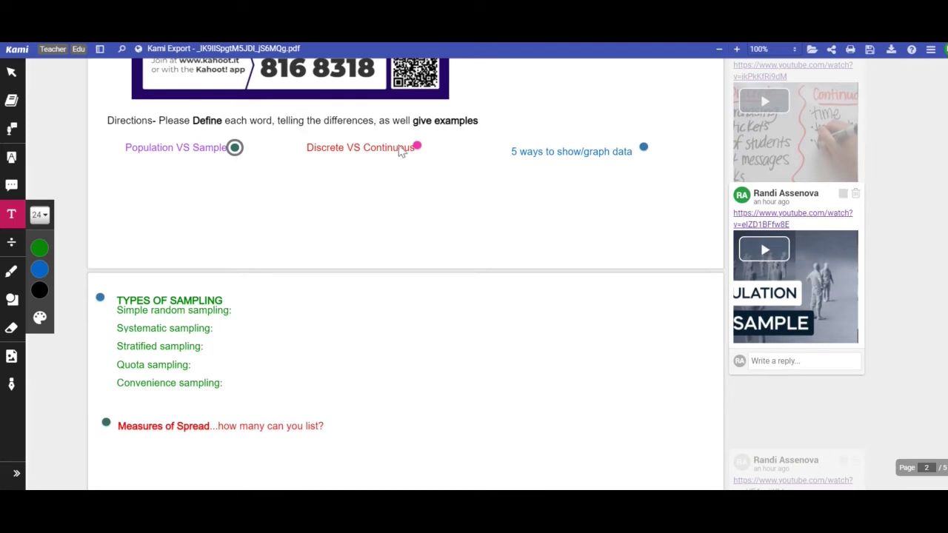
click(417, 146)
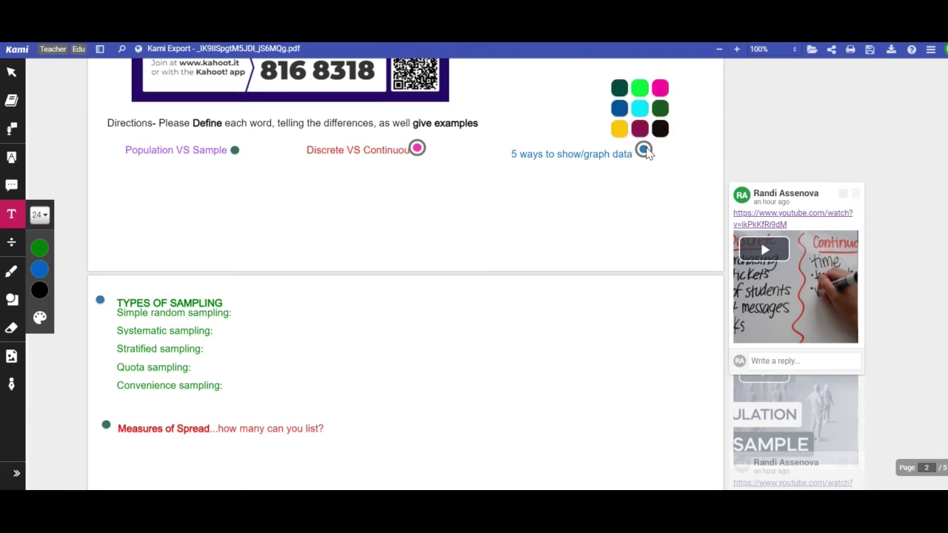
scroll(406, 274, down, 6)
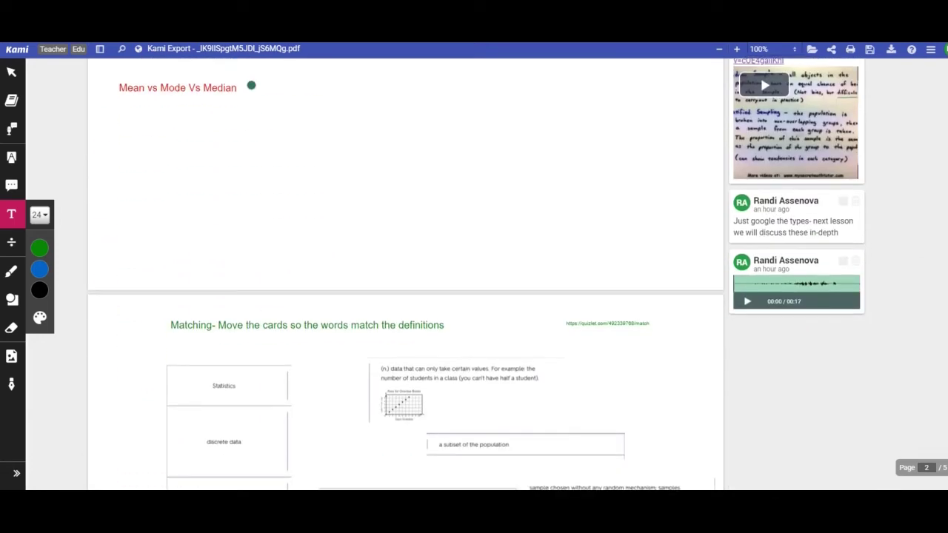
Move the certain-values and subset-of-the-population definition cards beside their terms
scroll(405, 274, down, 4)
scroll(406, 274, up, 2)
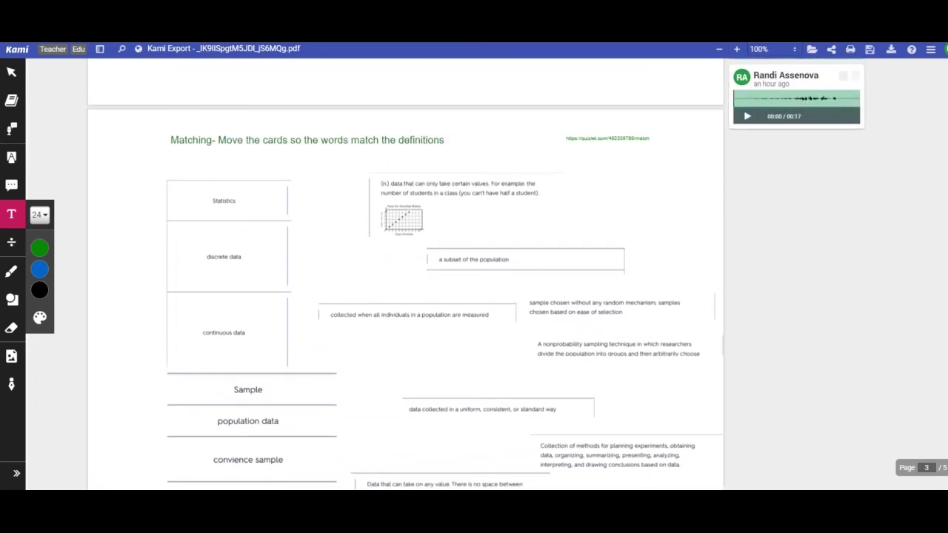
scroll(406, 274, down, 2)
scroll(406, 274, up, 1)
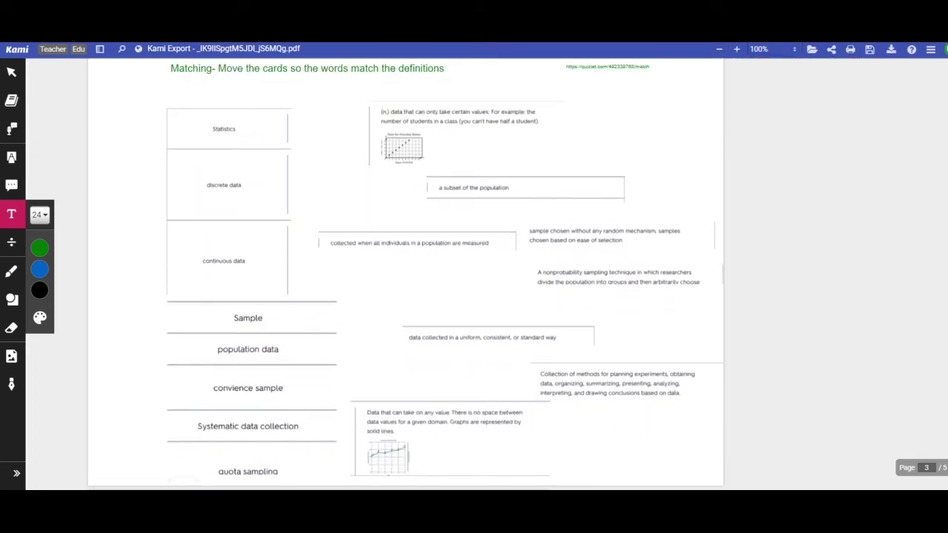
click(449, 127)
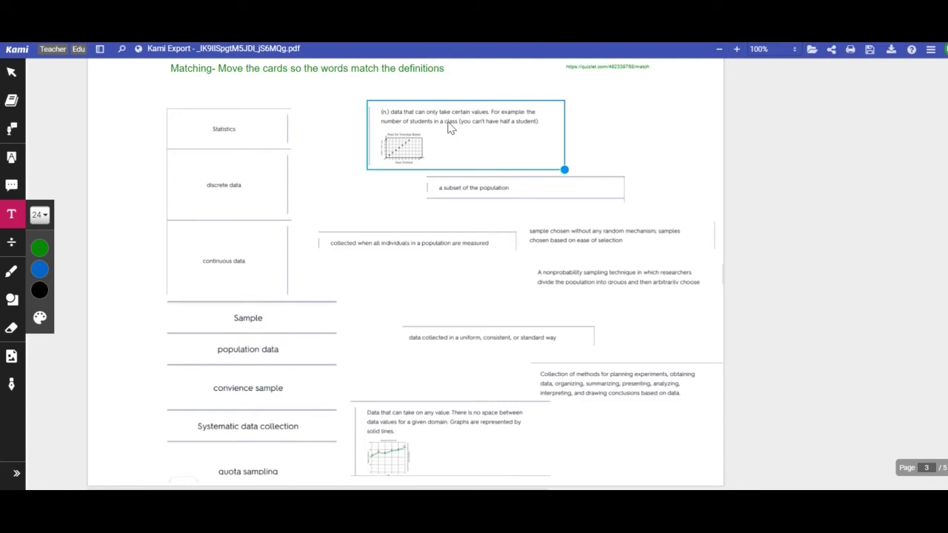
drag(444, 123, 371, 93)
click(474, 184)
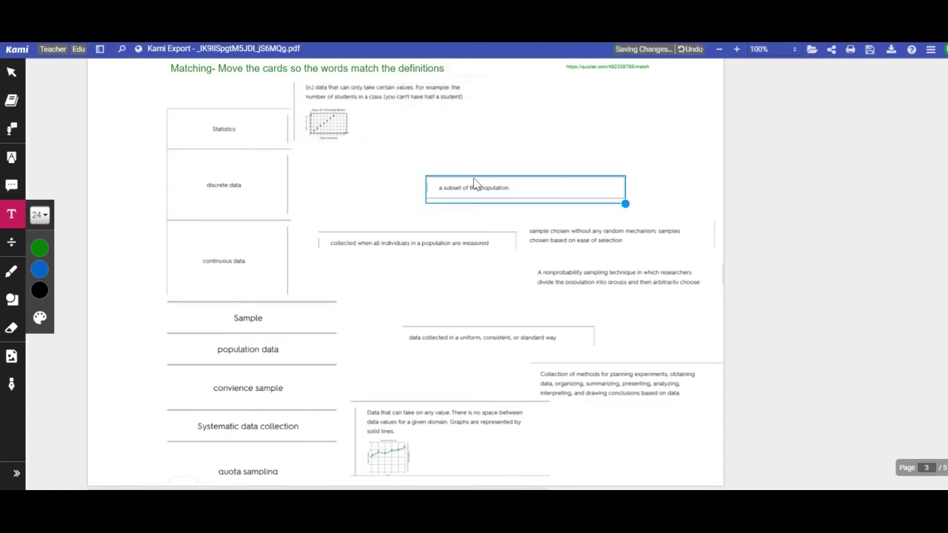
drag(474, 185, 346, 176)
Place the all-individuals, random-mechanism sample and Collection of methods cards beside their terms
drag(355, 237, 321, 244)
click(567, 245)
drag(567, 244, 328, 356)
click(407, 342)
click(544, 385)
drag(544, 385, 342, 385)
click(418, 440)
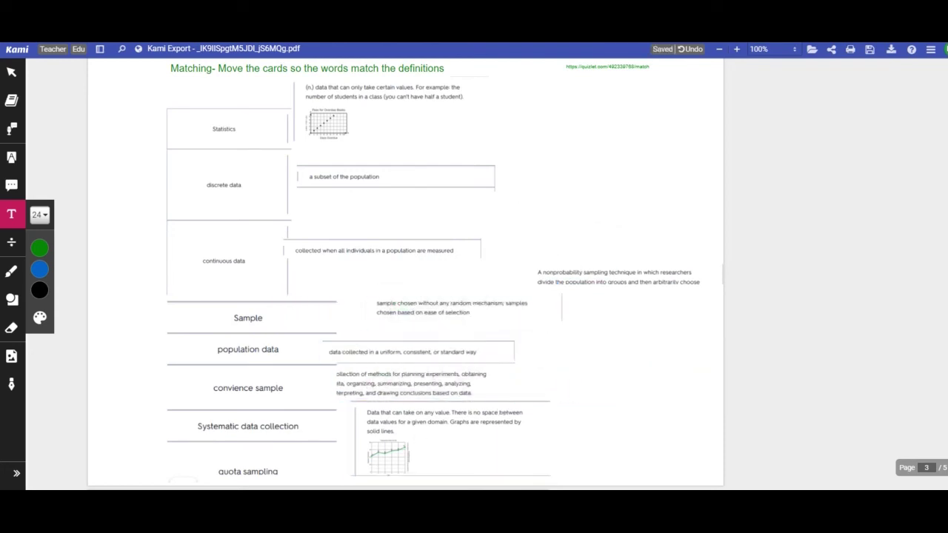
scroll(474, 273, up, 5)
scroll(406, 274, up, 6)
scroll(405, 274, down, 7)
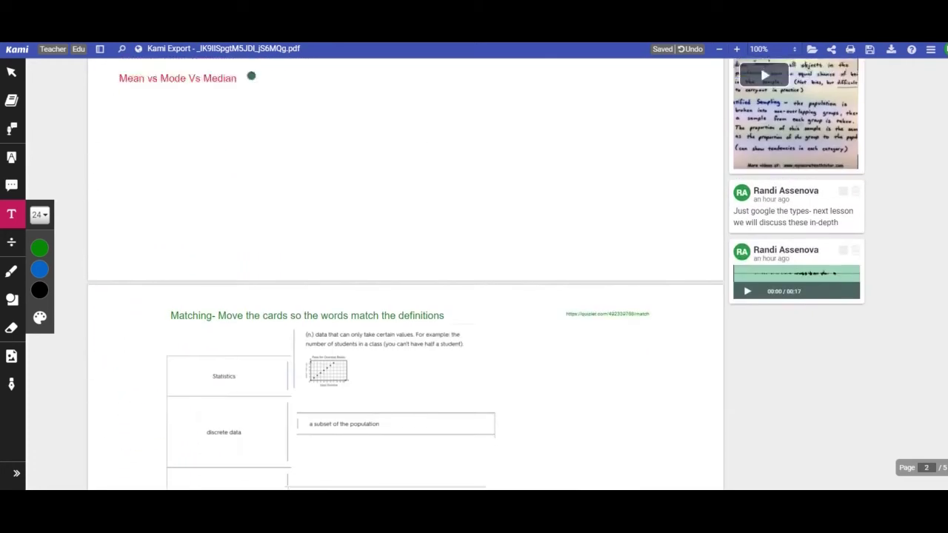
scroll(406, 274, up, 4)
scroll(405, 274, down, 5)
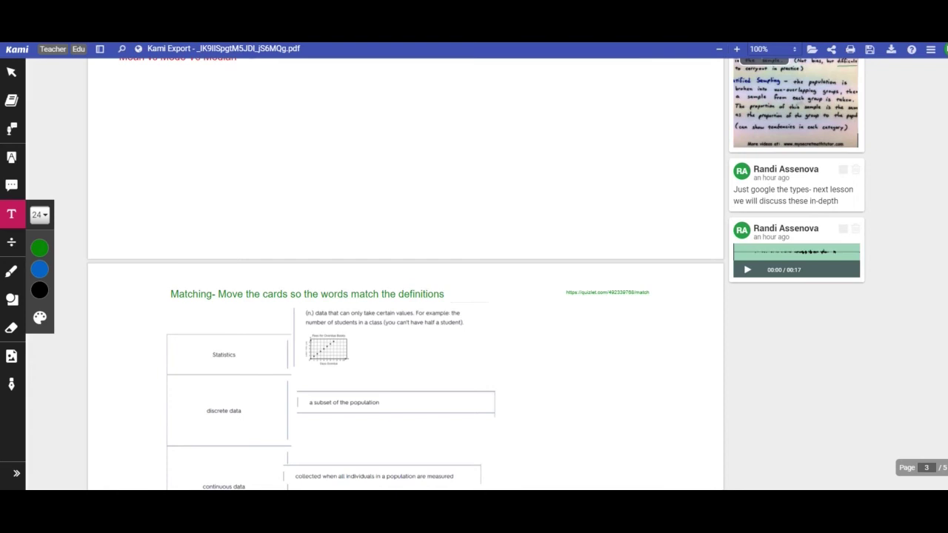
scroll(406, 273, up, 4)
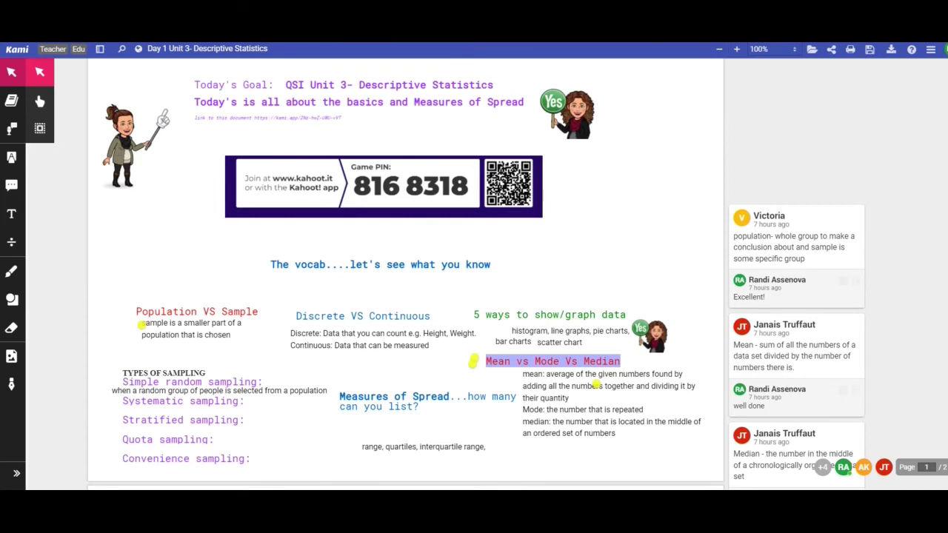
Nudge the Yes sticker slightly up and to the left
scroll(474, 297, down, 1)
click(652, 293)
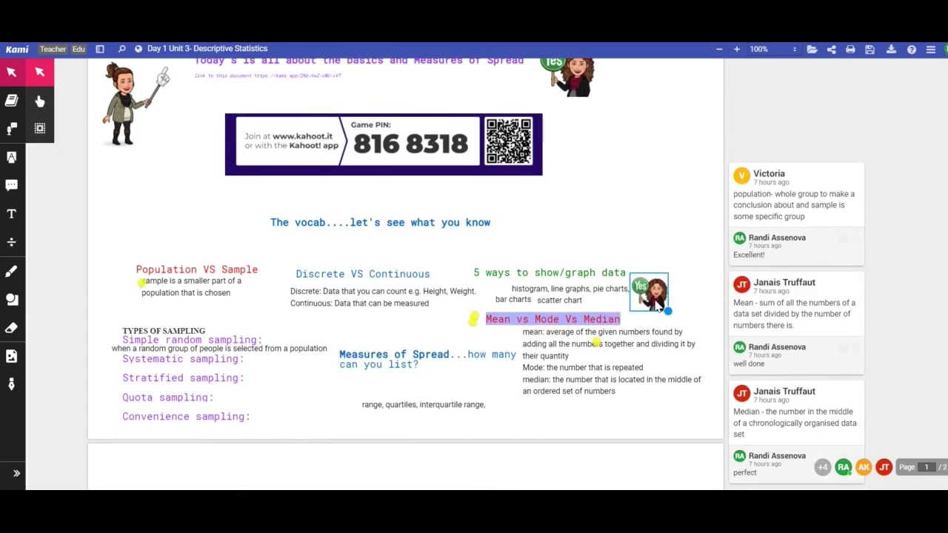
drag(658, 305, 654, 302)
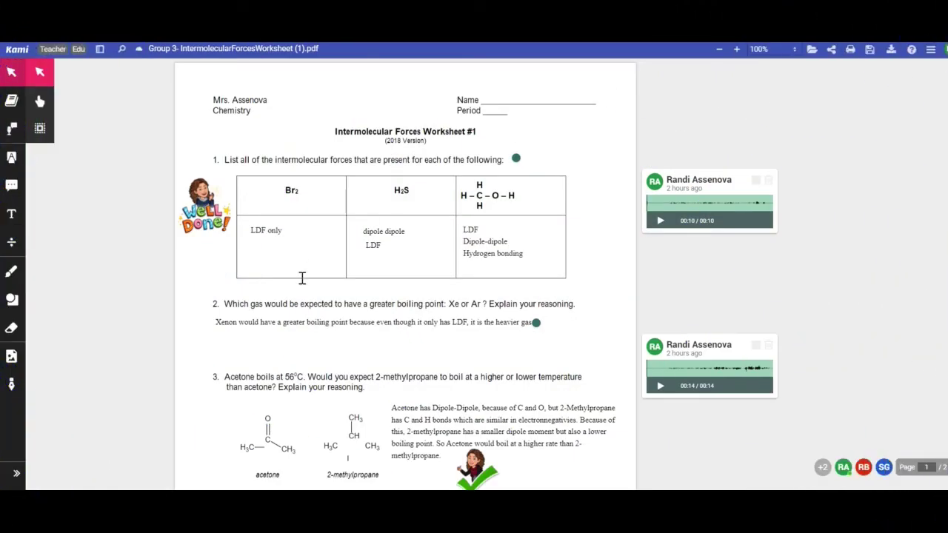
click(226, 225)
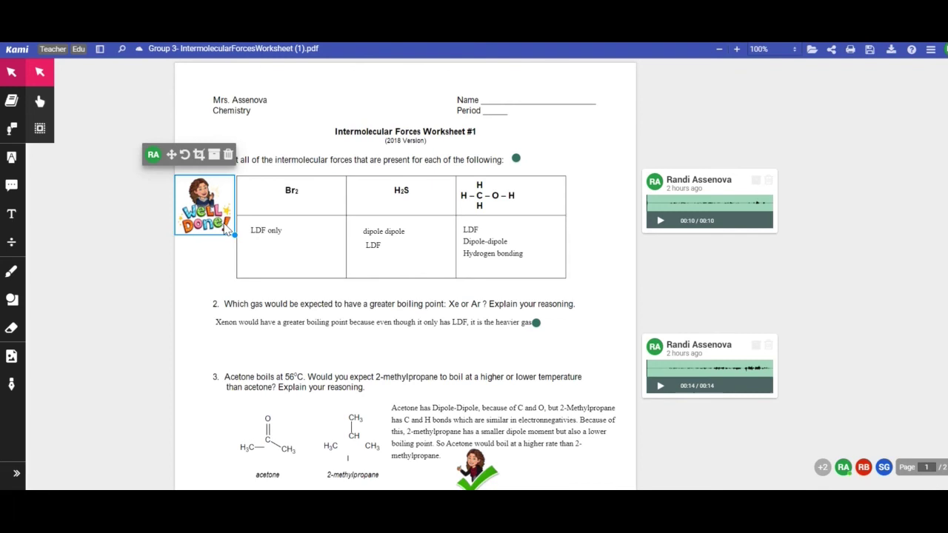
click(498, 221)
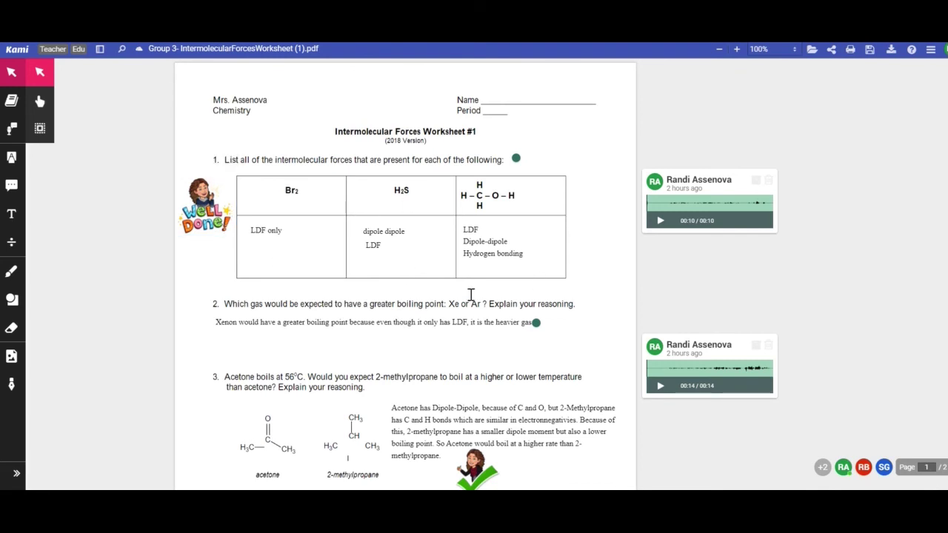
click(658, 222)
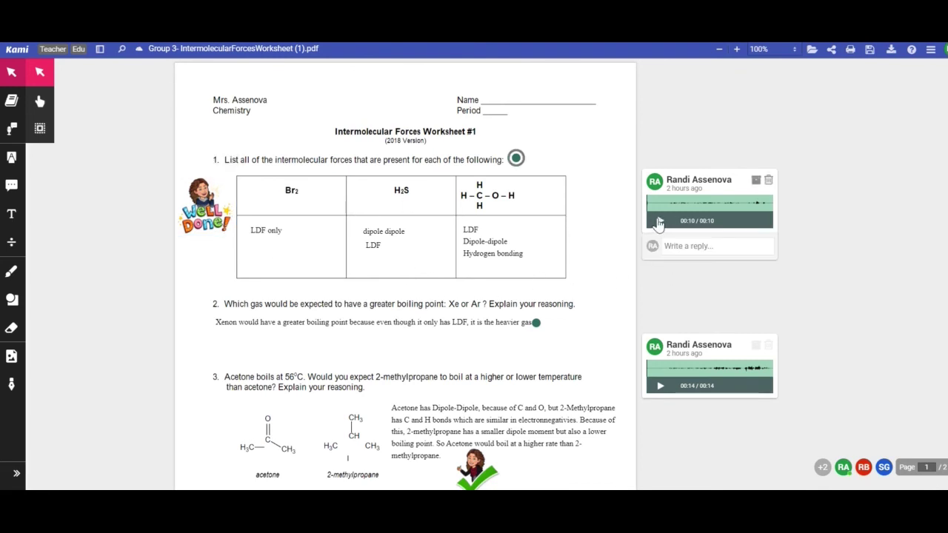
click(603, 217)
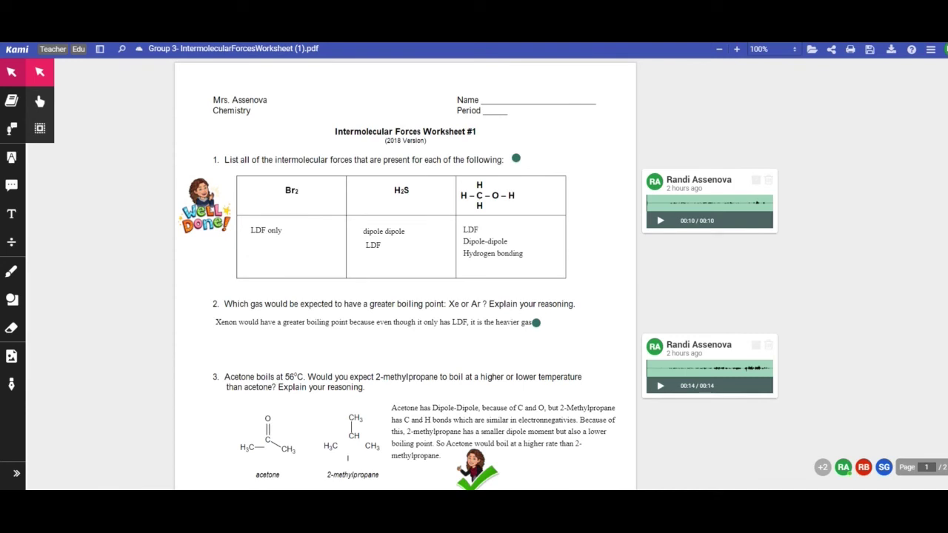
scroll(405, 296, down, 3)
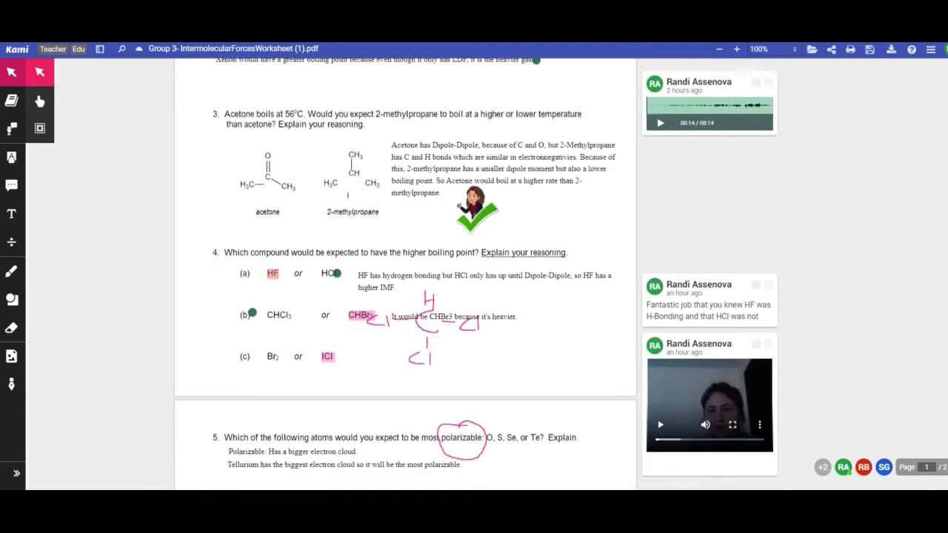
scroll(724, 214, down, 1)
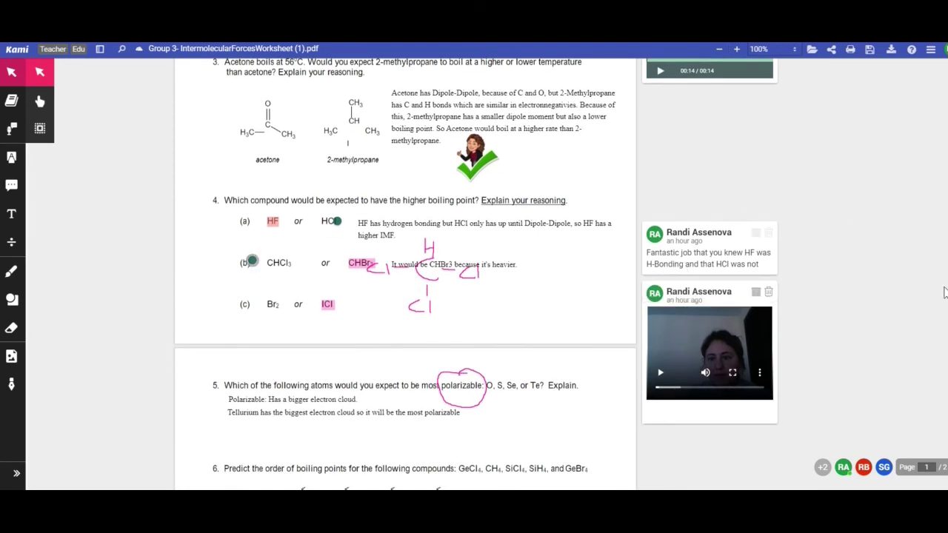
scroll(405, 296, up, 2)
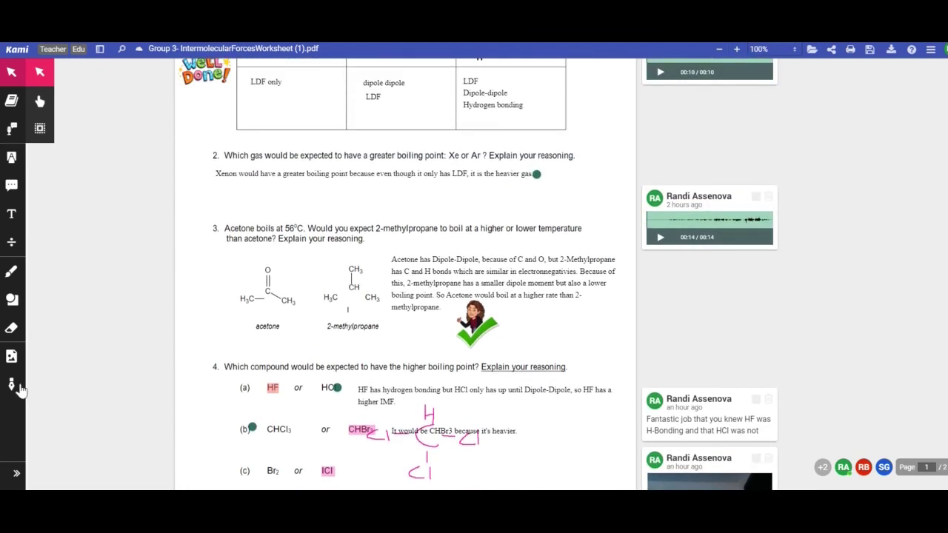
mouse_move(15, 388)
click(12, 361)
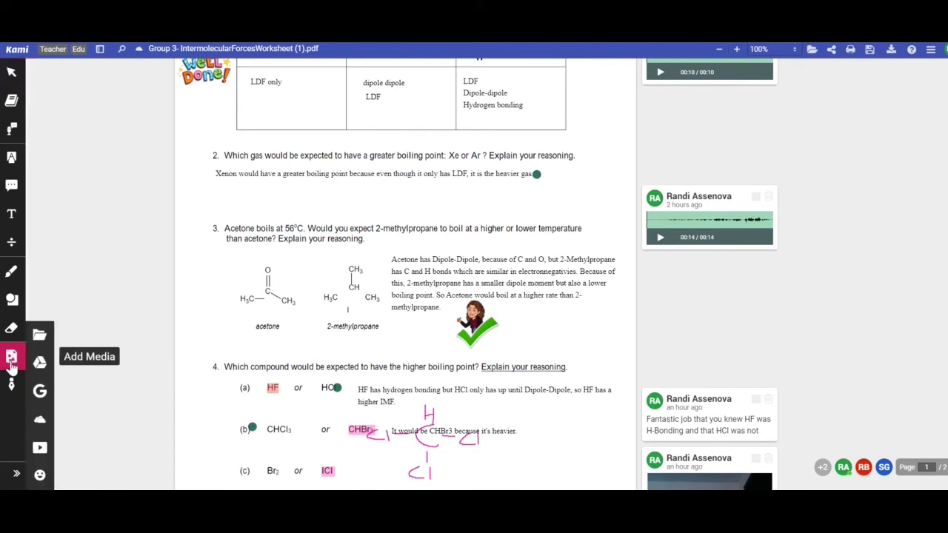
click(39, 447)
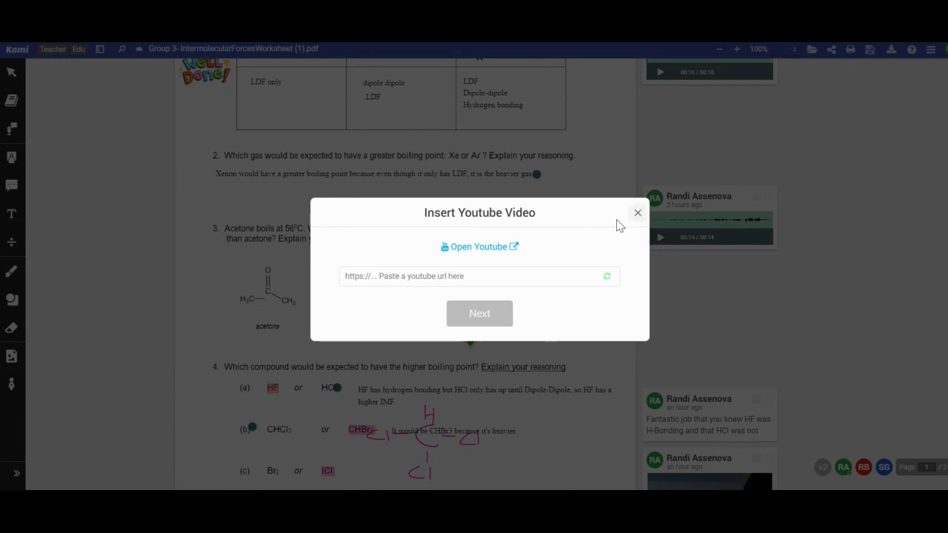
click(637, 213)
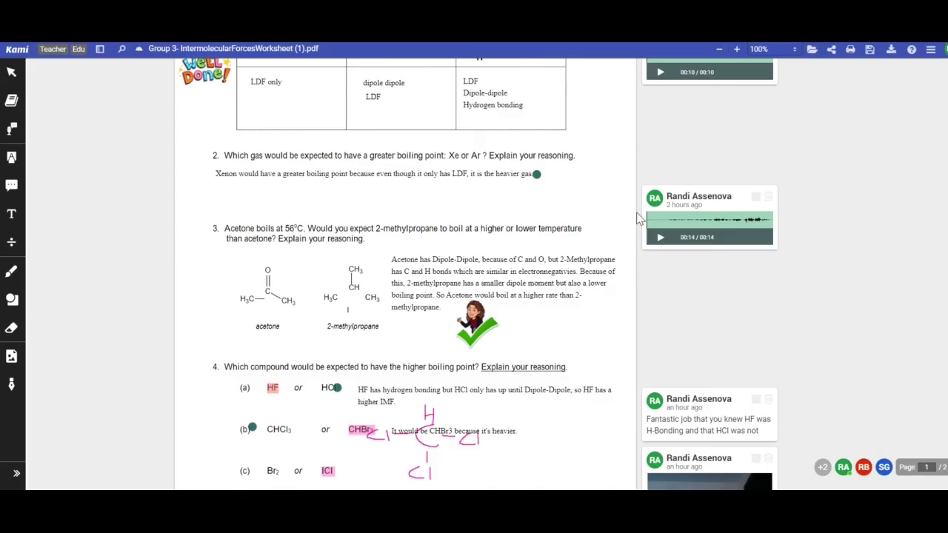
click(11, 356)
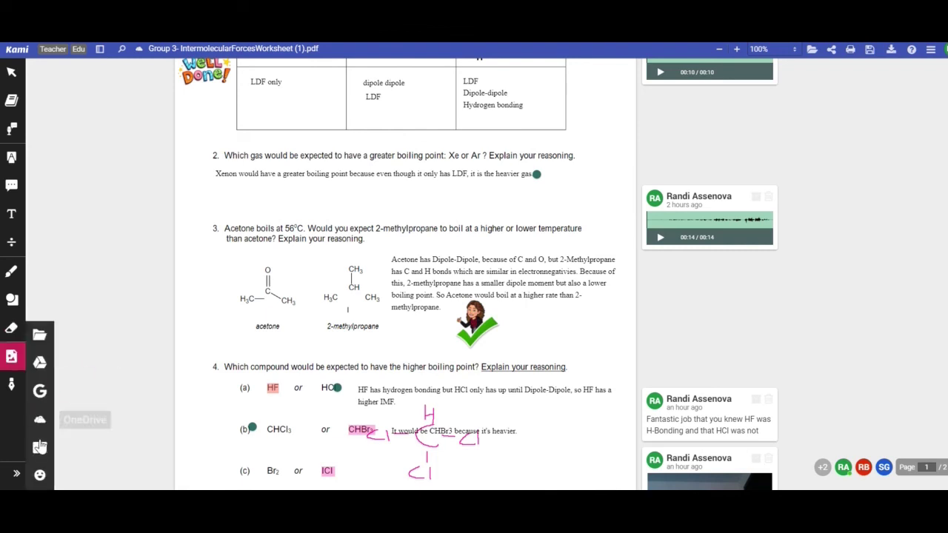
click(40, 476)
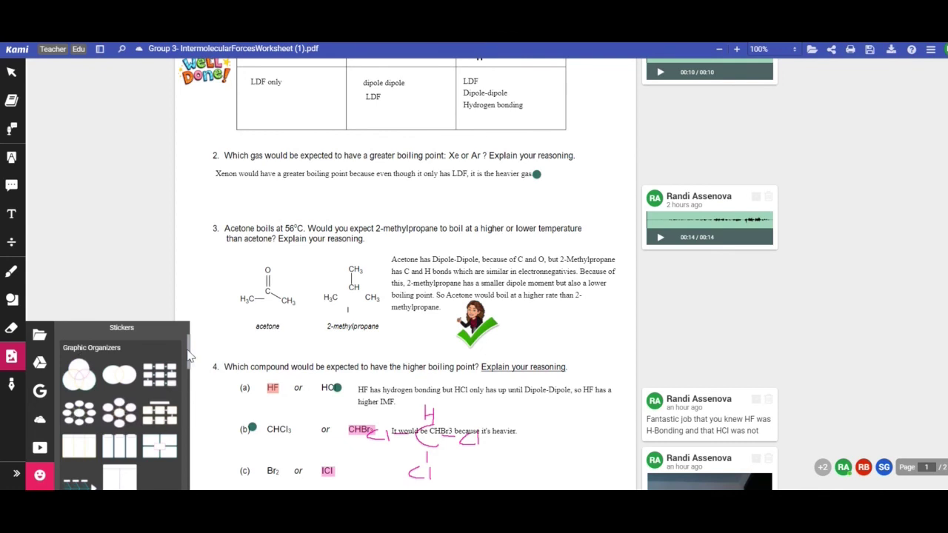
click(11, 388)
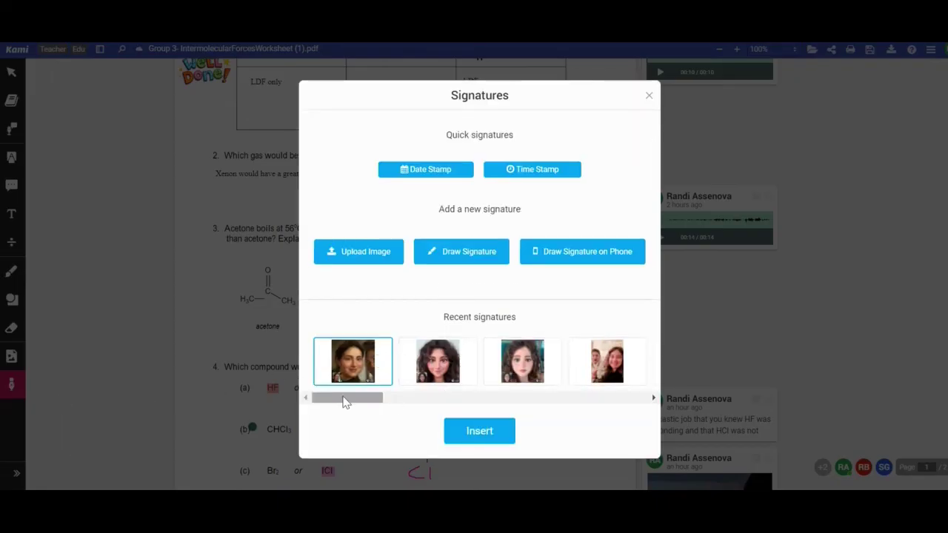
drag(345, 399, 626, 395)
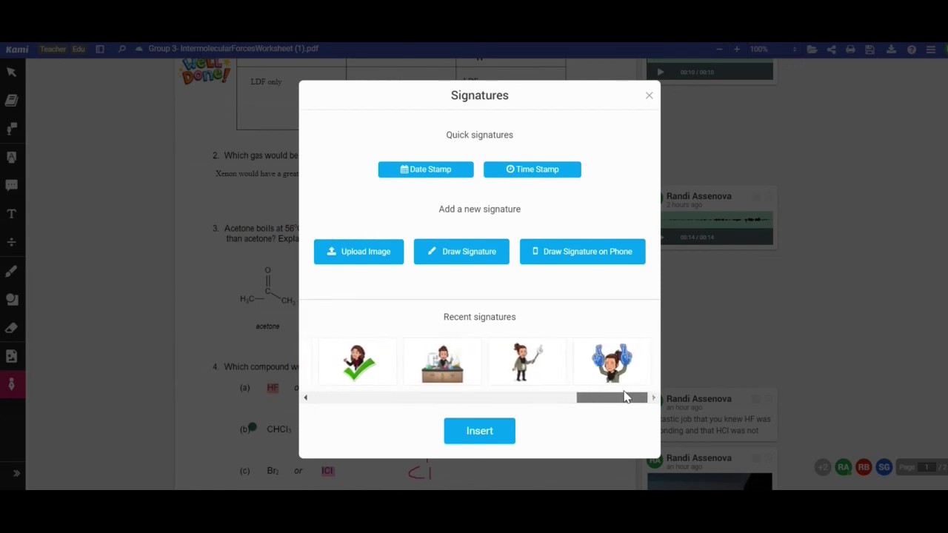
click(648, 98)
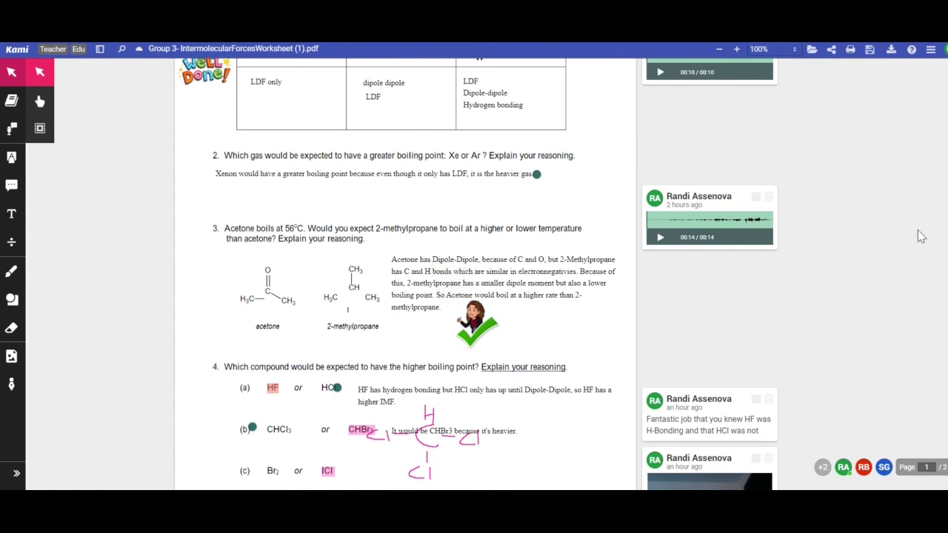
scroll(405, 274, up, 2)
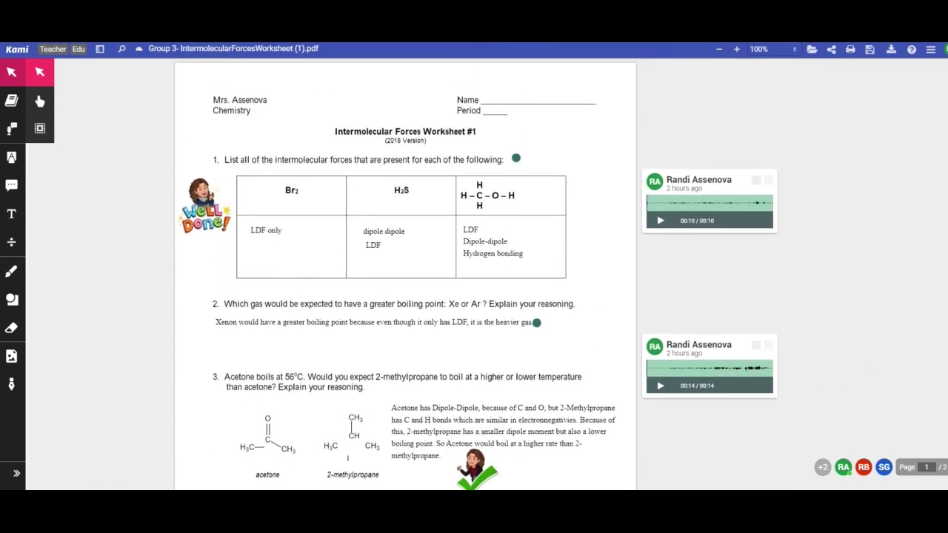